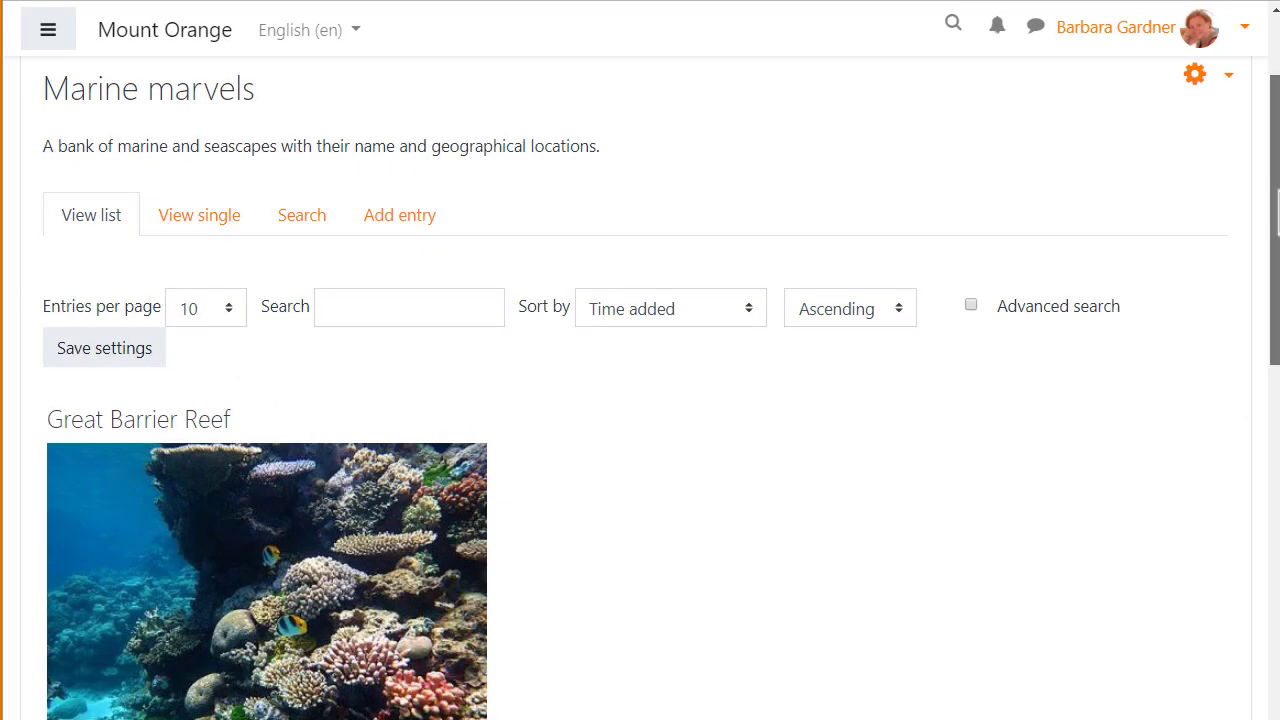
- Browse the Marine marvels database entries and view the full Okinawa aquarium entry
{"action": "left_click_drag", "start_coordinate": [1277, 213], "coordinate": [1277, 476]}
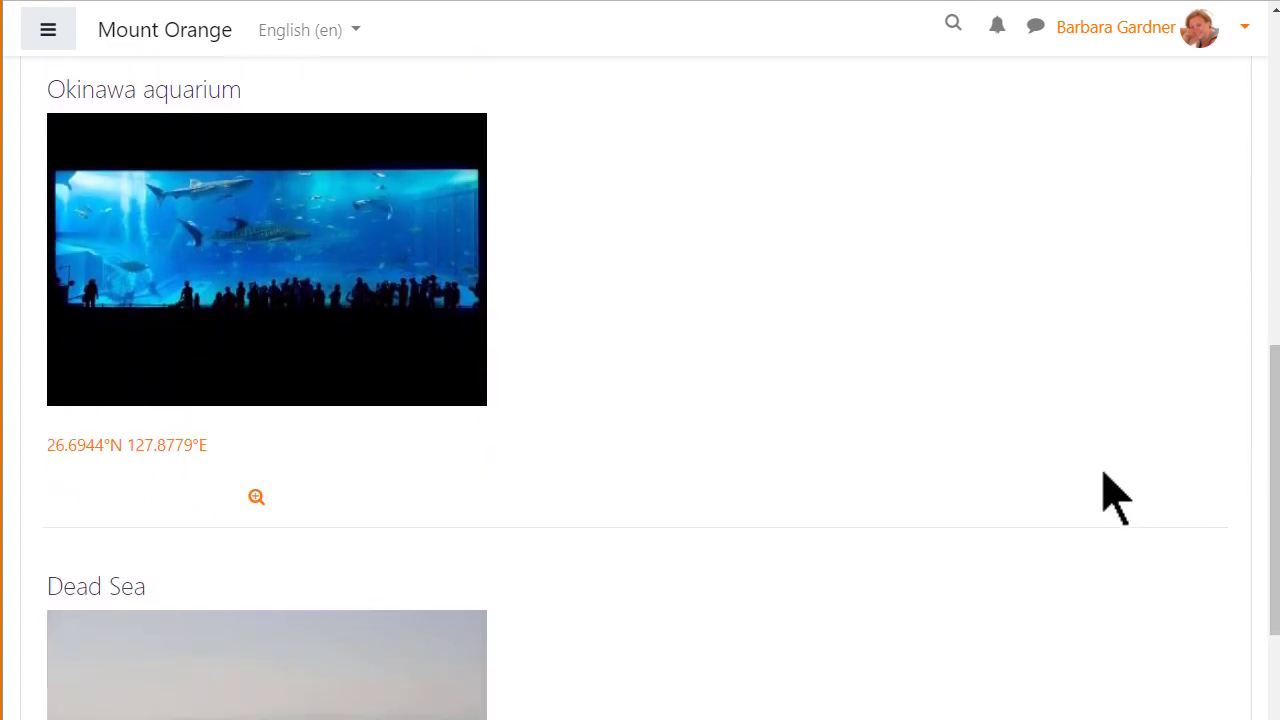
{"action": "left_click", "coordinate": [257, 498]}
{"action": "scroll", "coordinate": [1252, 610], "scroll_direction": "down", "scroll_amount": 1}
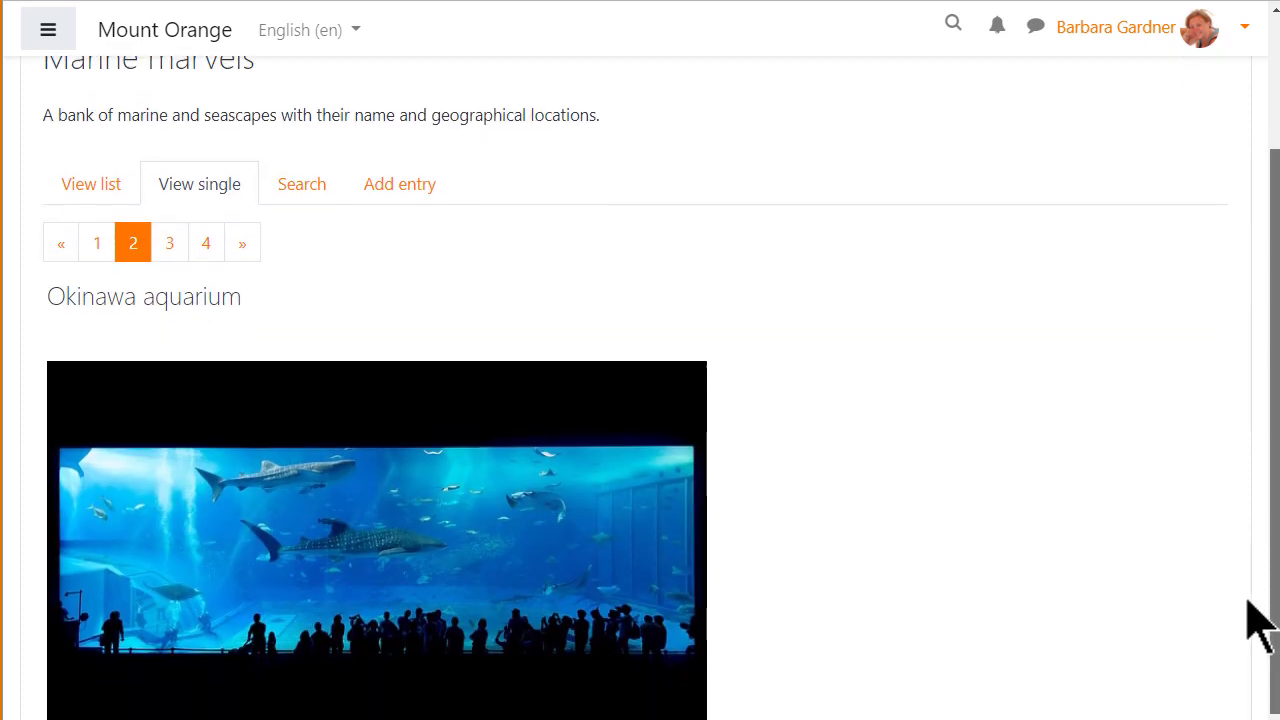
{"action": "scroll", "coordinate": [1252, 620], "scroll_direction": "down", "scroll_amount": 3}
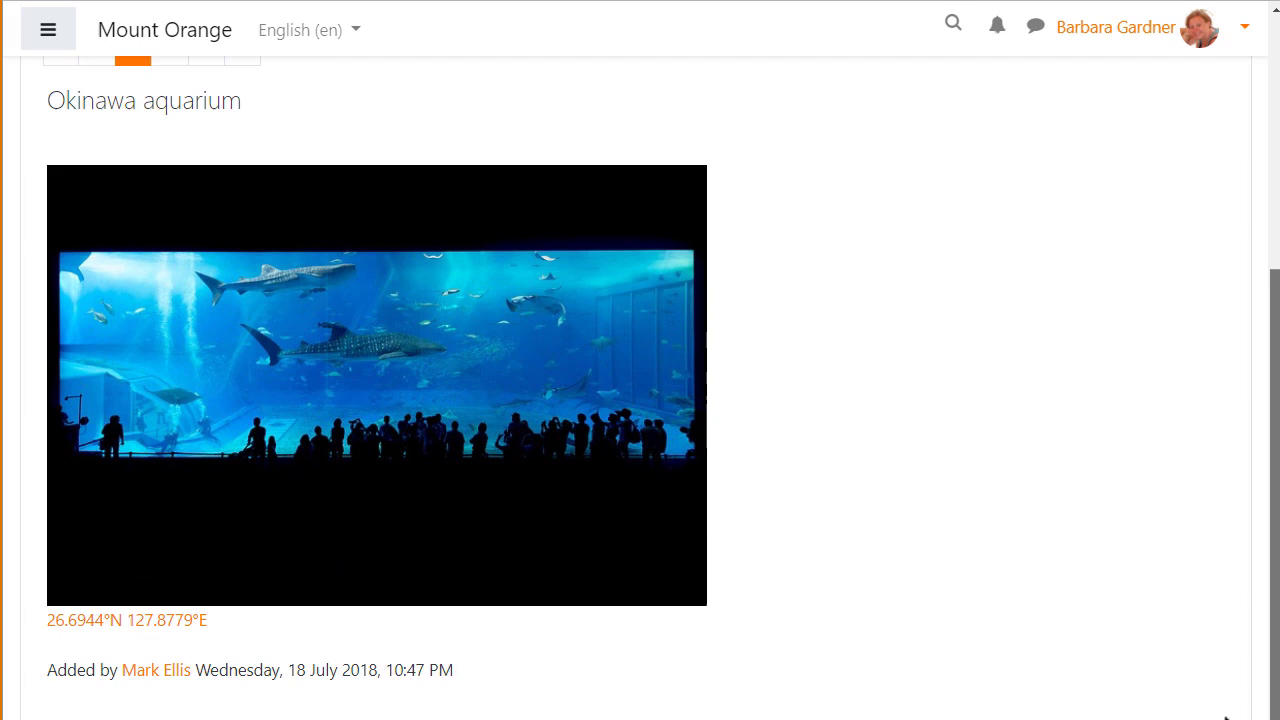
{"action": "scroll", "coordinate": [1226, 716], "scroll_direction": "down", "scroll_amount": 1}
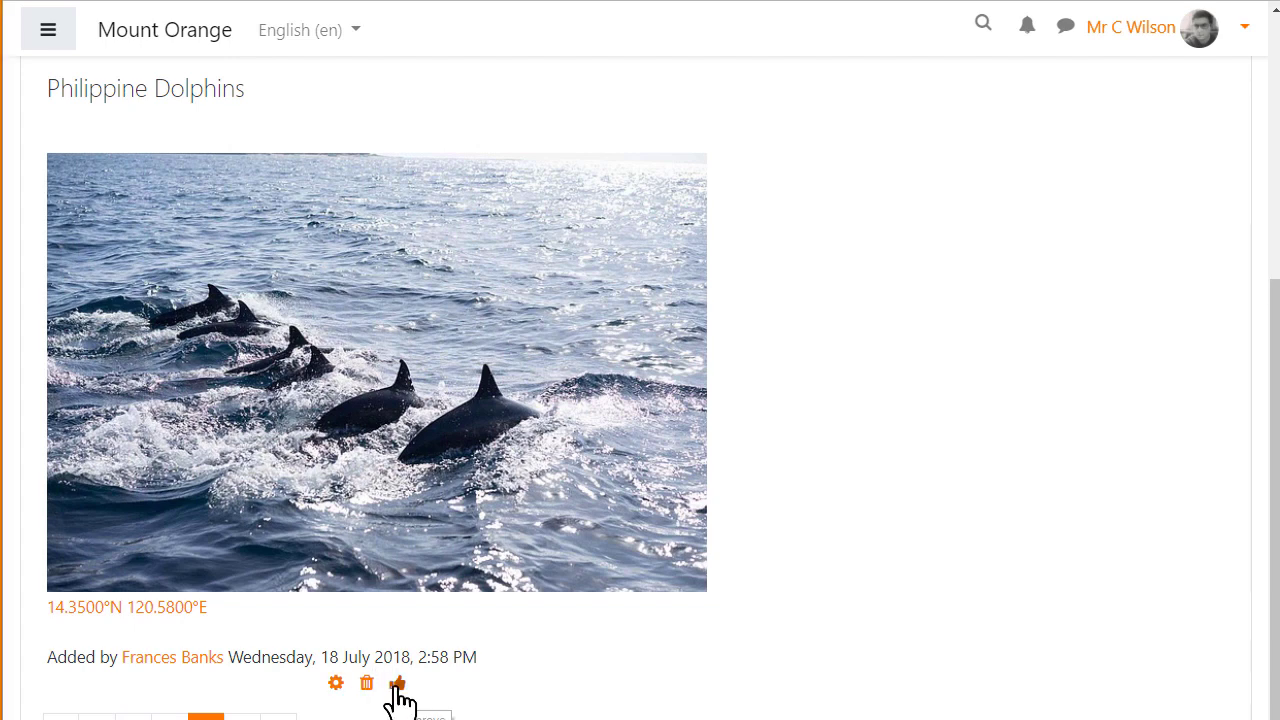
- Approve the Philippine Dolphins entry in the Marine marvels database
{"action": "left_click", "coordinate": [398, 685]}
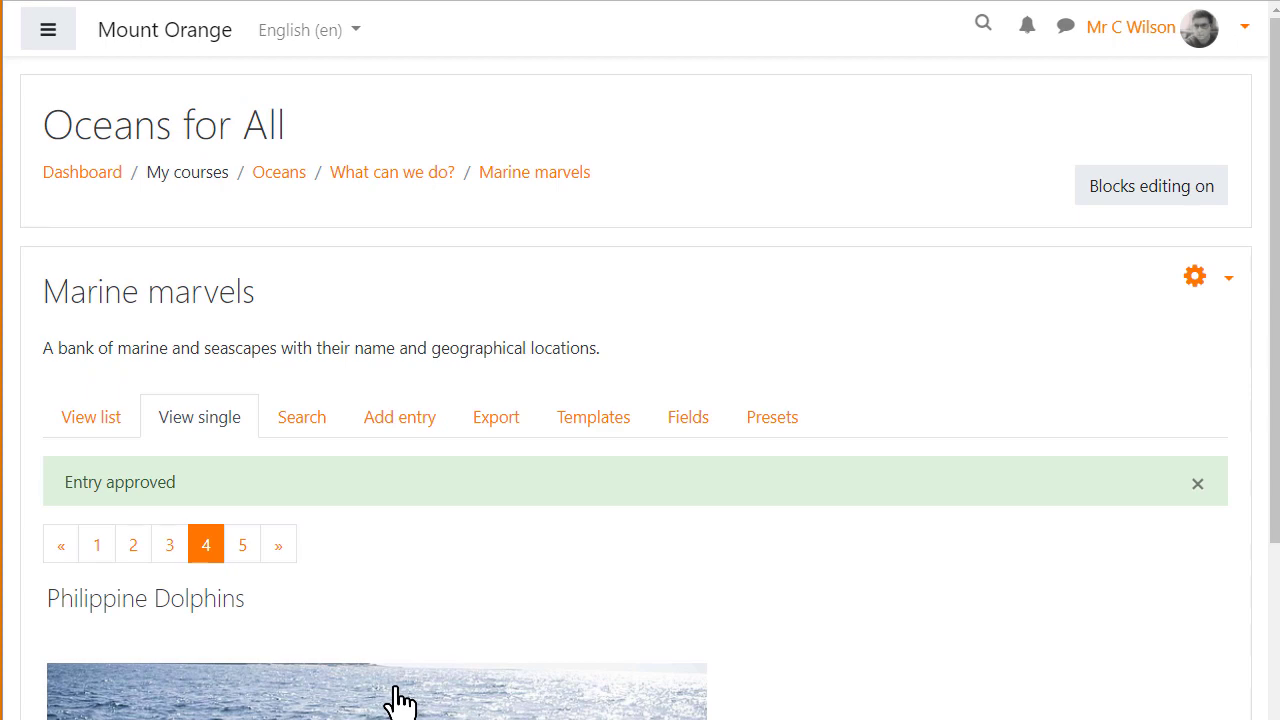
{"action": "scroll", "coordinate": [398, 700], "scroll_direction": "down", "scroll_amount": 5}
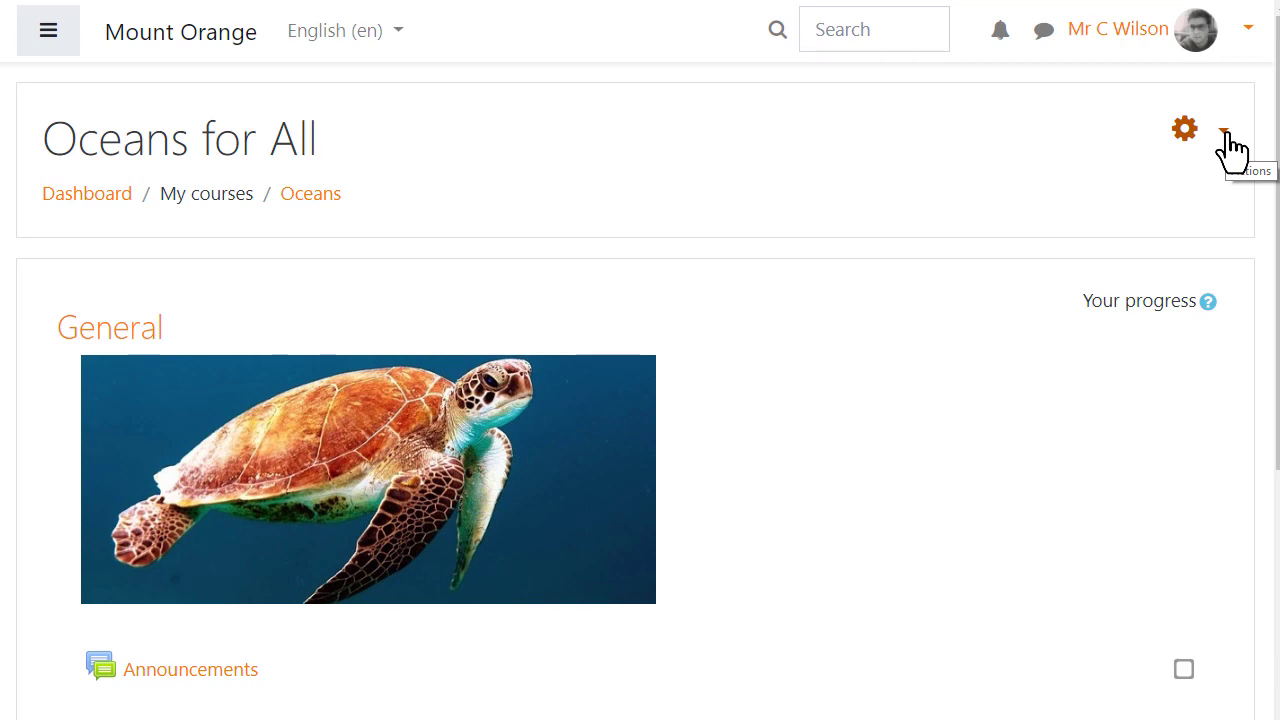
- Turn on course editing and start adding a Database activity to the "Why do oceans matter?" section
{"action": "left_click", "coordinate": [1224, 132]}
{"action": "left_click", "coordinate": [1143, 228]}
{"action": "scroll", "coordinate": [1270, 430], "scroll_direction": "down", "scroll_amount": 5}
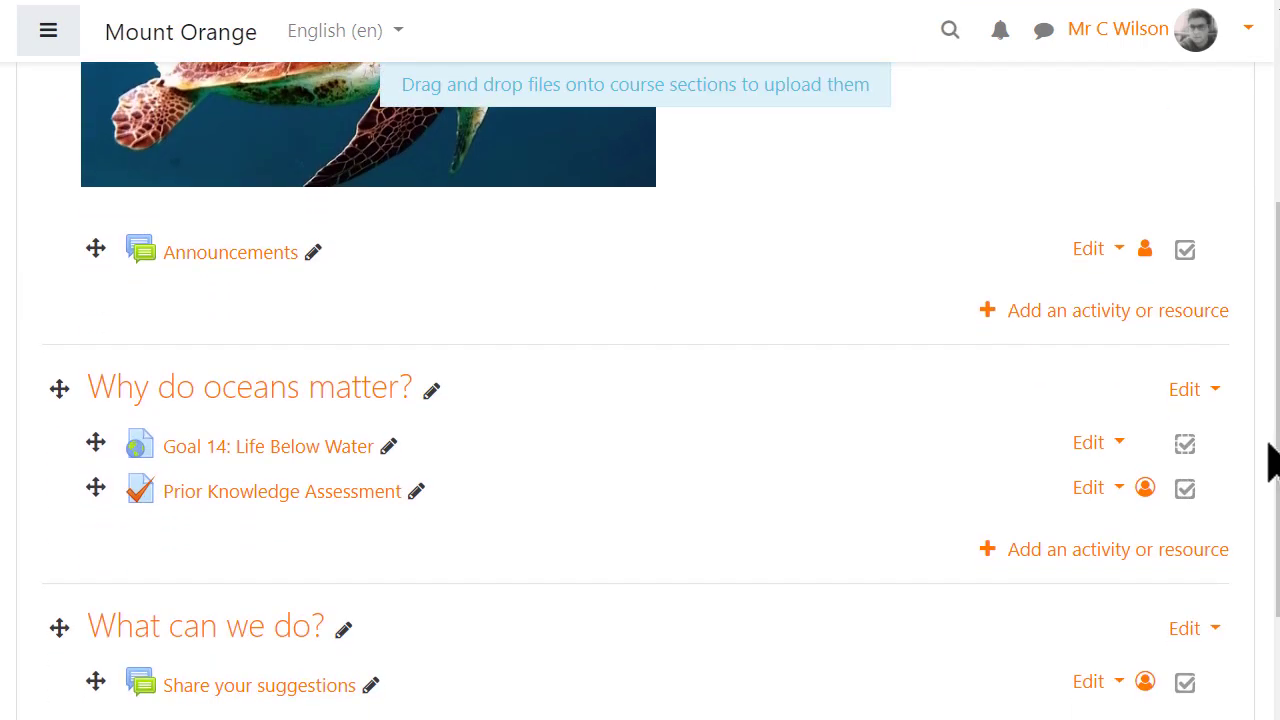
{"action": "left_click", "coordinate": [1118, 550]}
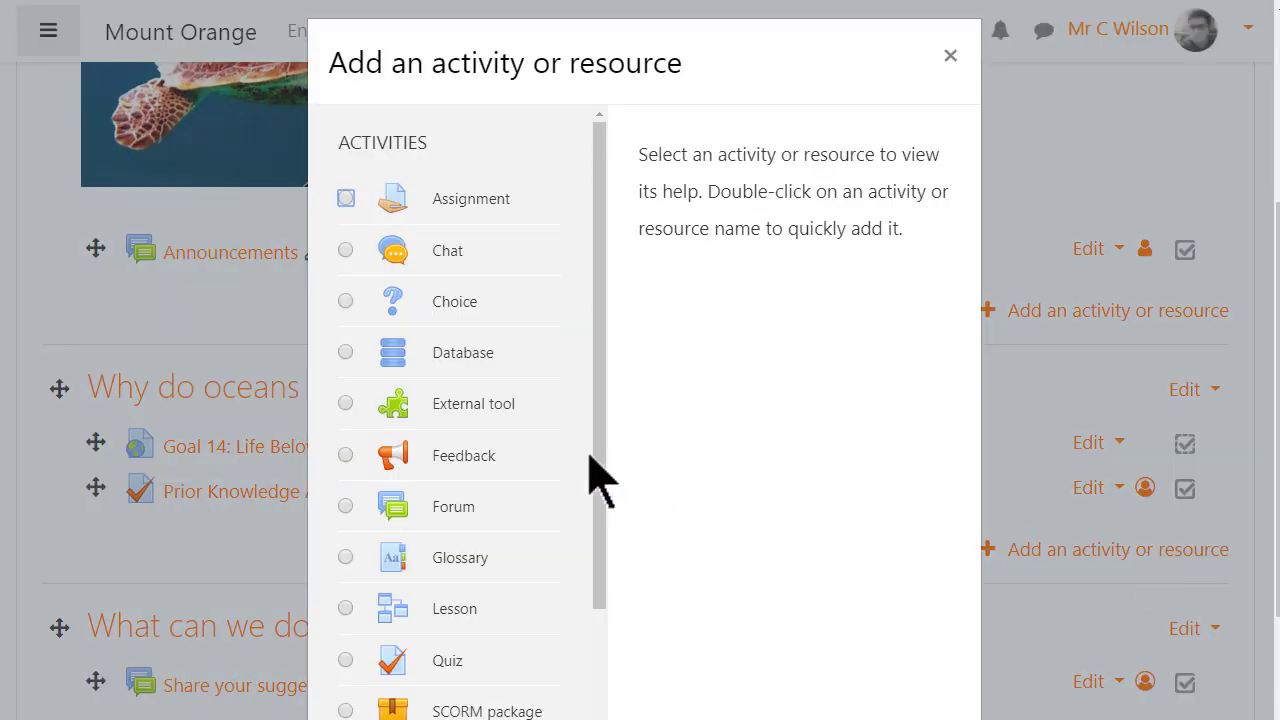
- Name the database "Marine marvels" and describe it as "A bank of marine and seascapes with their name and geographical locations."
{"action": "type", "text": "rine "}
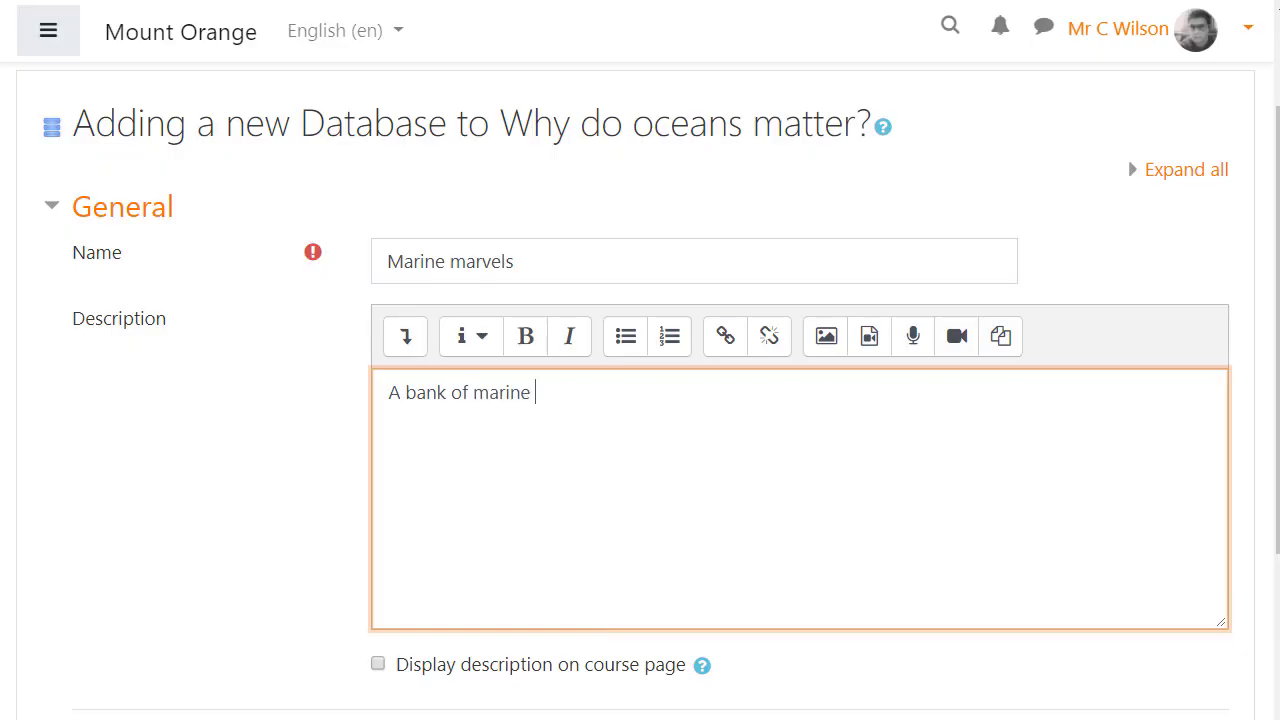
{"action": "type", "text": "and seascapes with their name and g"}
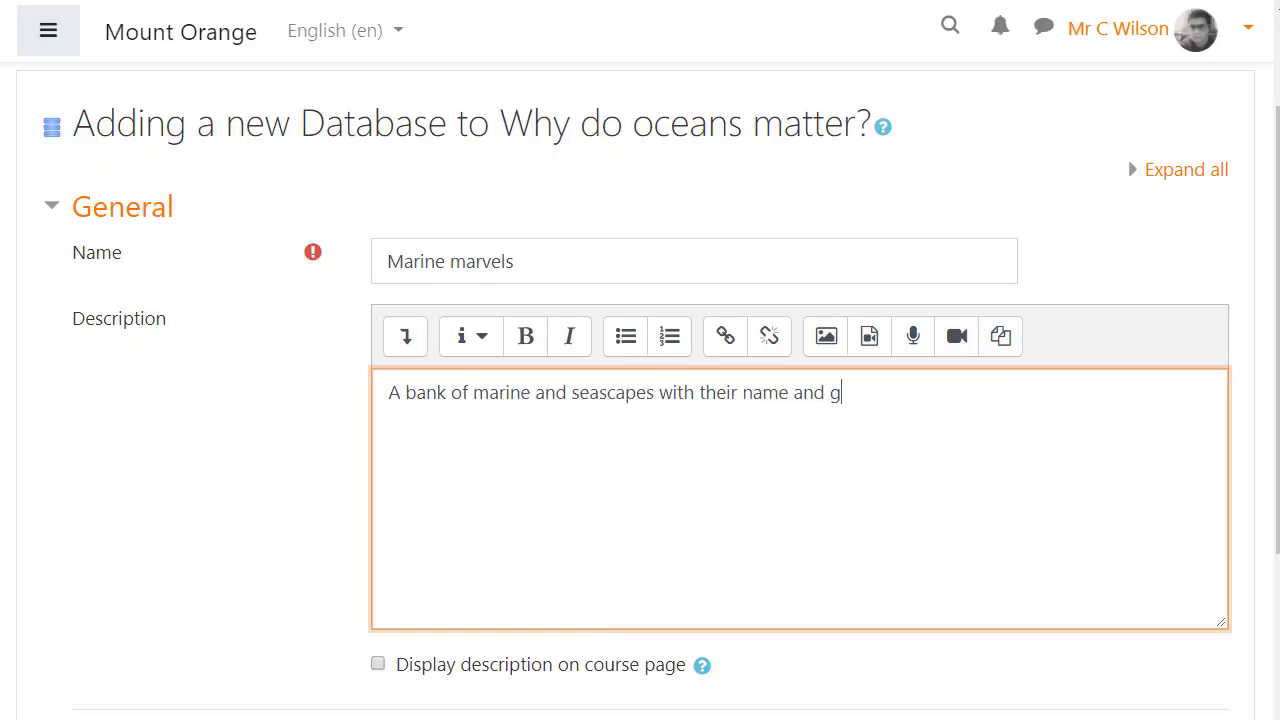
{"action": "type", "text": "eographical locations."}
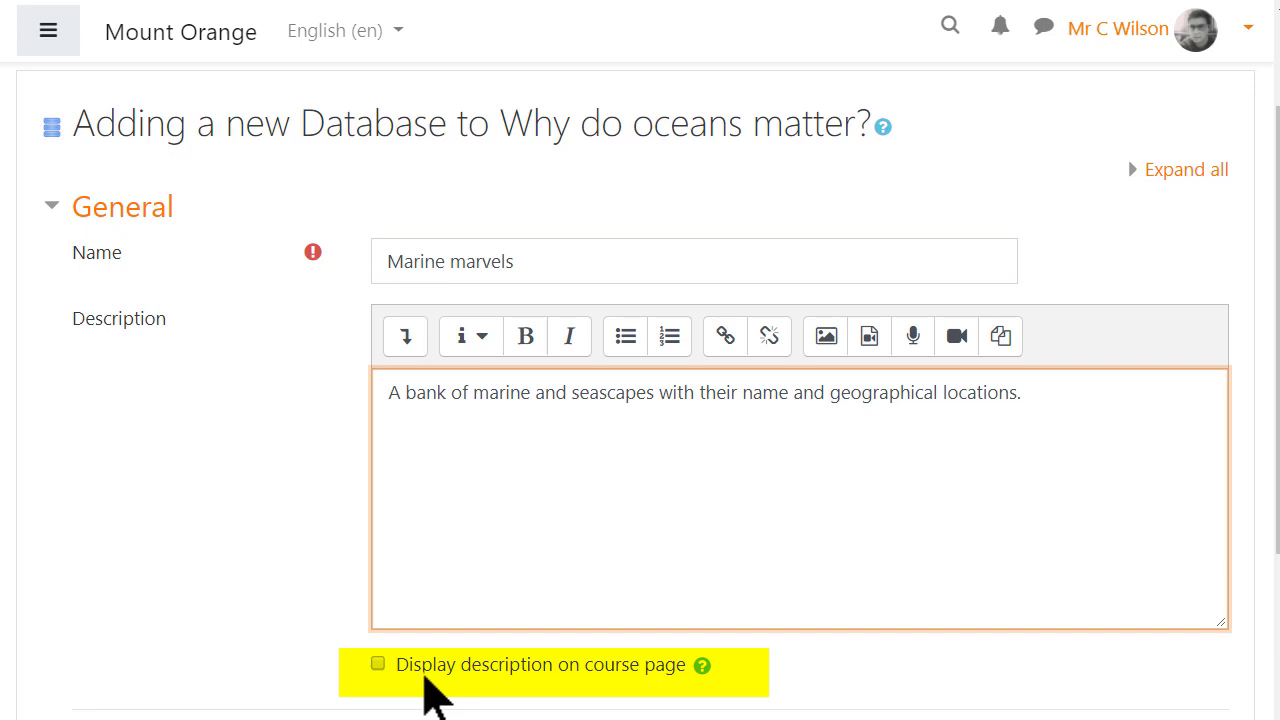
- Set the database entries to require approval, then collapse the entry settings
{"action": "scroll", "coordinate": [380, 668], "scroll_direction": "down", "scroll_amount": 5}
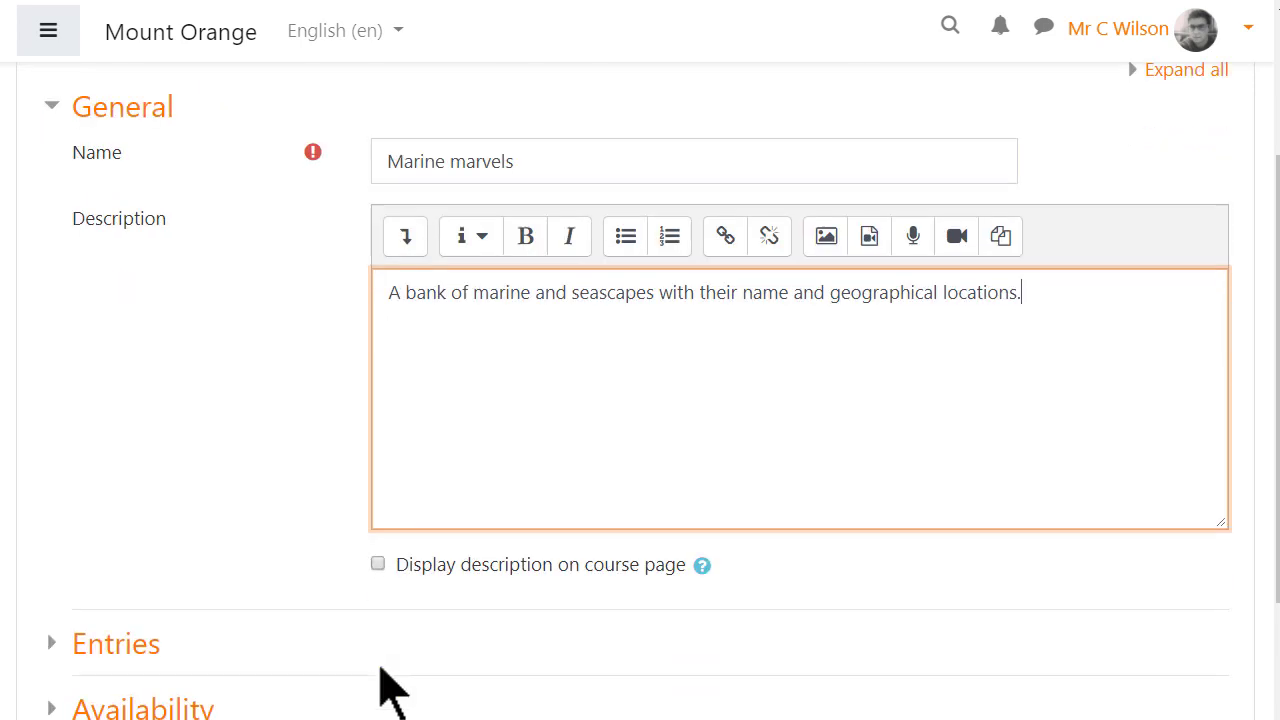
{"action": "scroll", "coordinate": [378, 686], "scroll_direction": "down", "scroll_amount": 1}
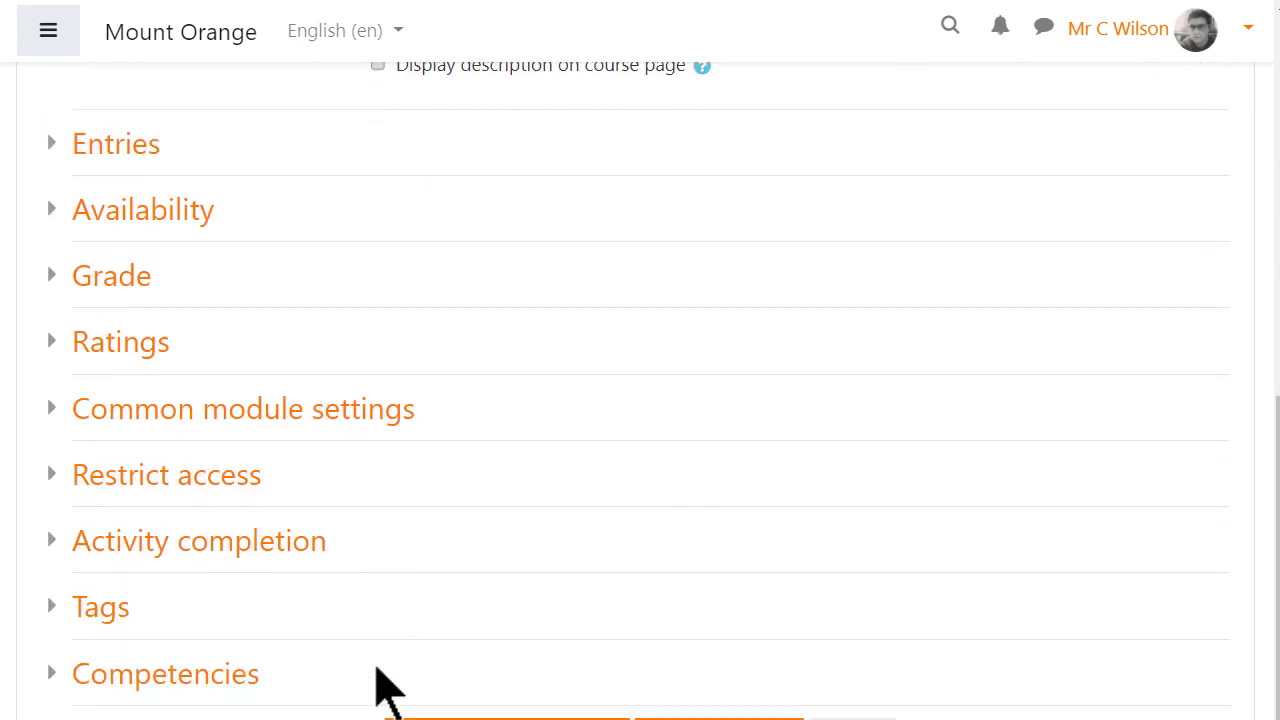
{"action": "left_click", "coordinate": [136, 147]}
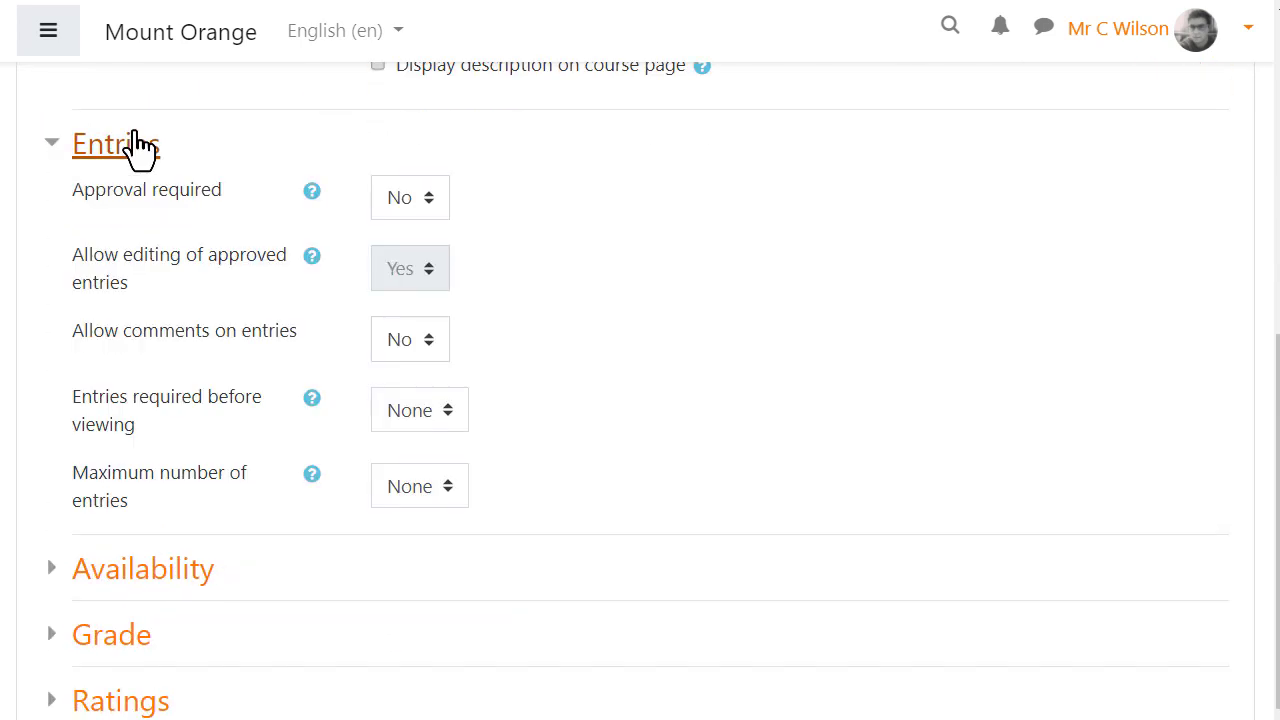
{"action": "left_click", "coordinate": [436, 210]}
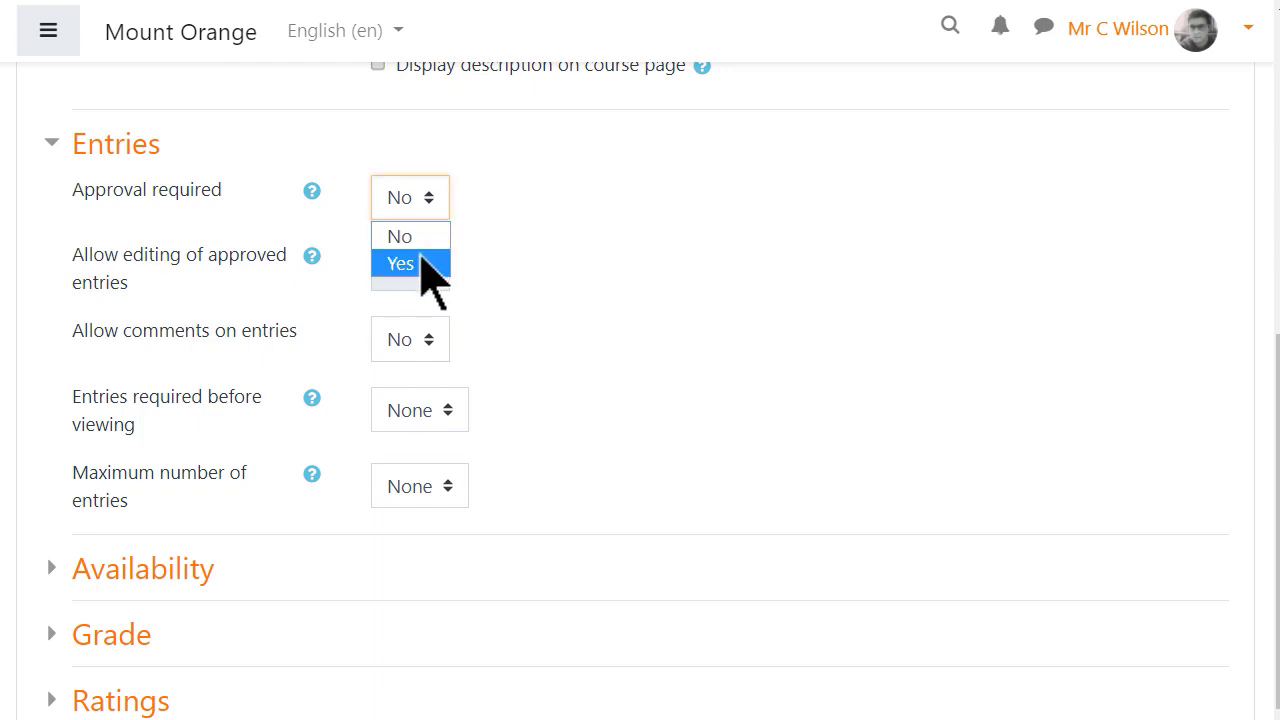
{"action": "left_click", "coordinate": [421, 263]}
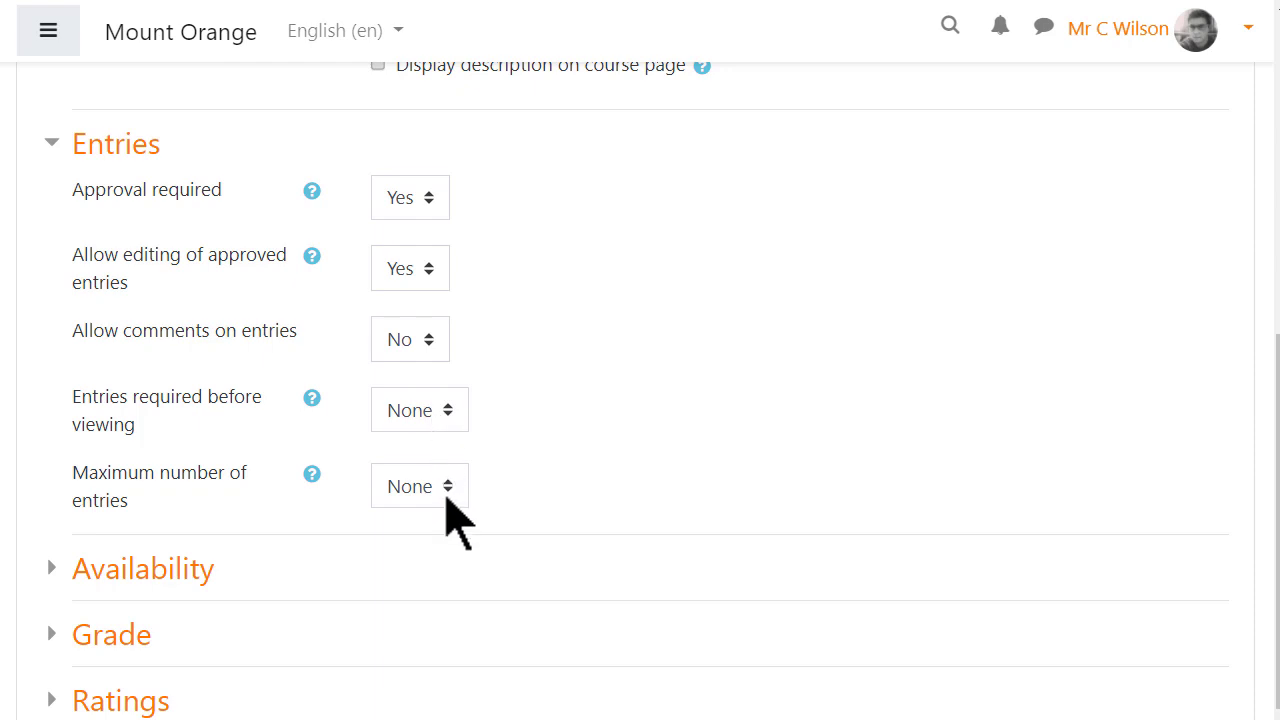
{"action": "left_click", "coordinate": [140, 150]}
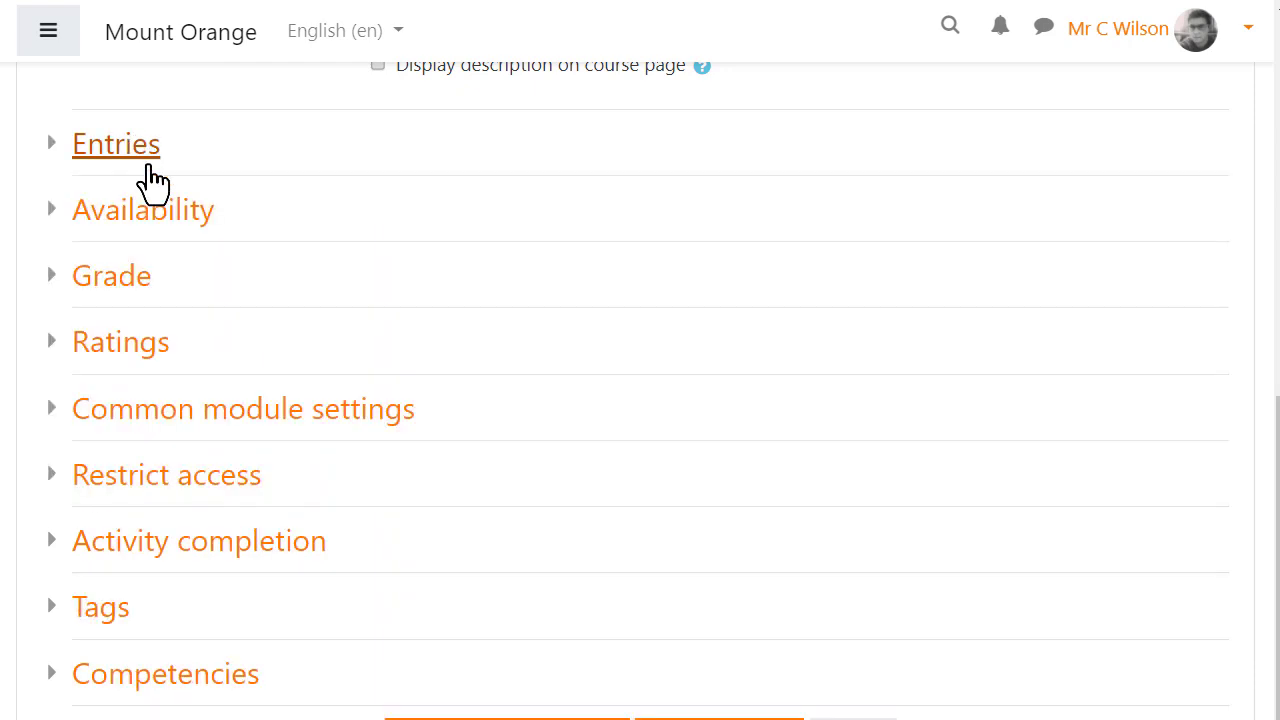
- Review the database's rating settings, including roles with permission to rate, aggregate type and scale
{"action": "scroll", "coordinate": [145, 305], "scroll_direction": "down", "scroll_amount": 1}
{"action": "left_click", "coordinate": [147, 300]}
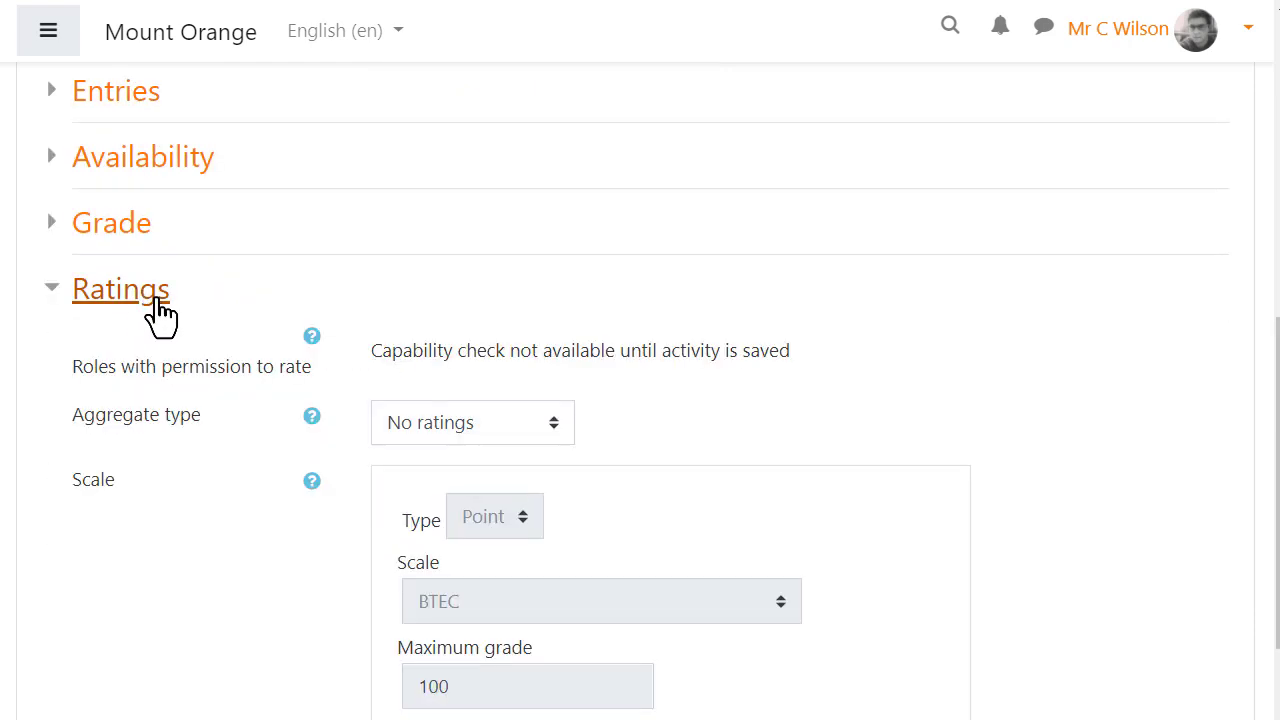
{"action": "scroll", "coordinate": [940, 490], "scroll_direction": "down", "scroll_amount": 1}
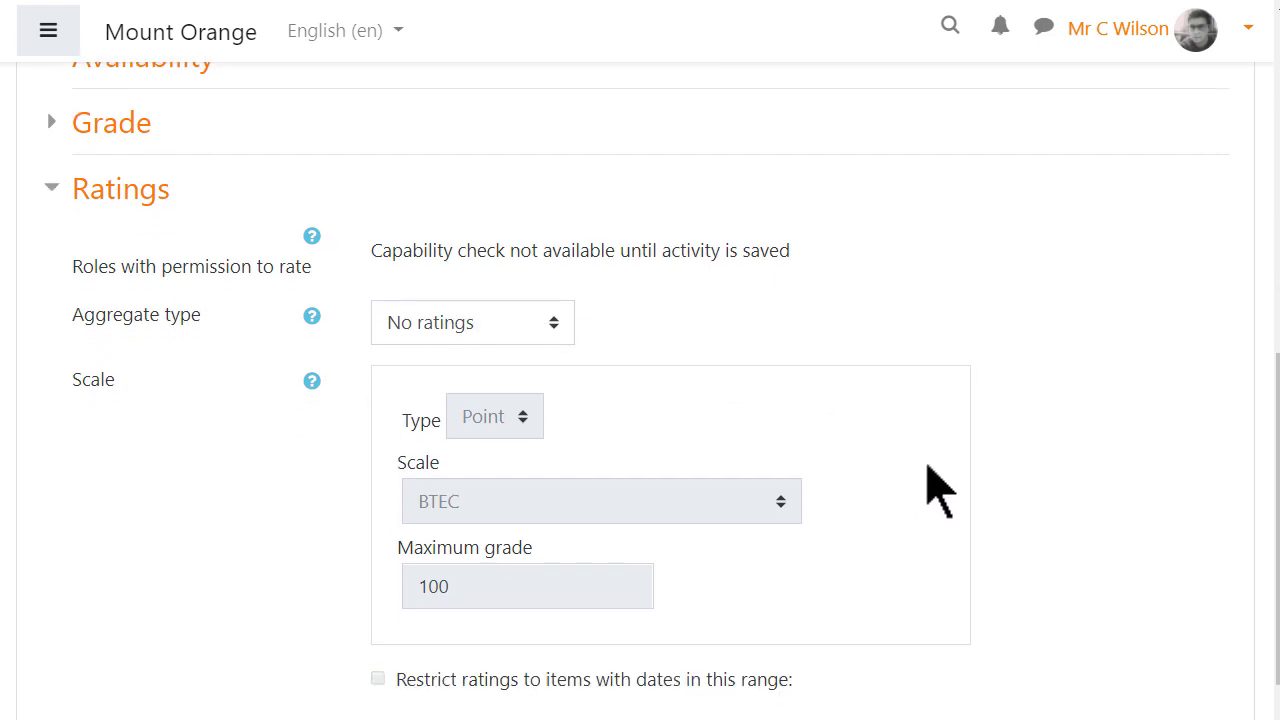
{"action": "scroll", "coordinate": [928, 480], "scroll_direction": "down", "scroll_amount": 1}
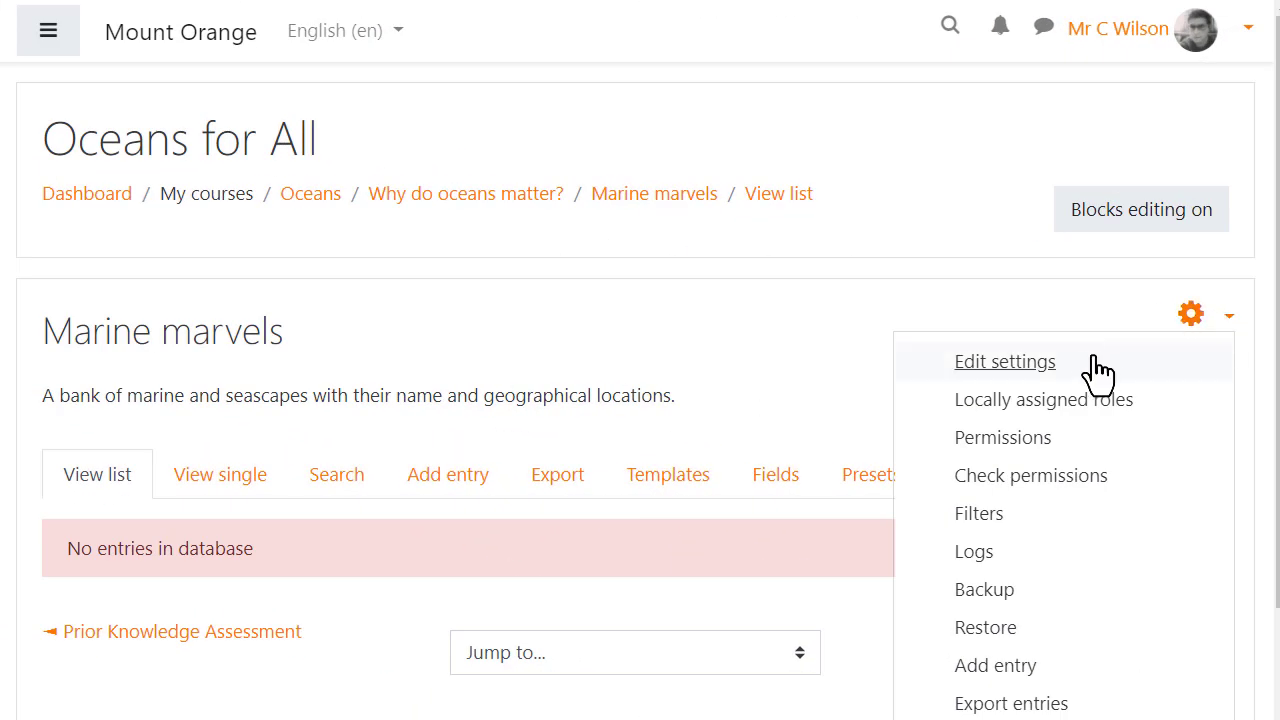
- Filter the Marine marvels permissions by mod/data:rate and allow the Student role to rate entries
{"action": "left_click", "coordinate": [1028, 441]}
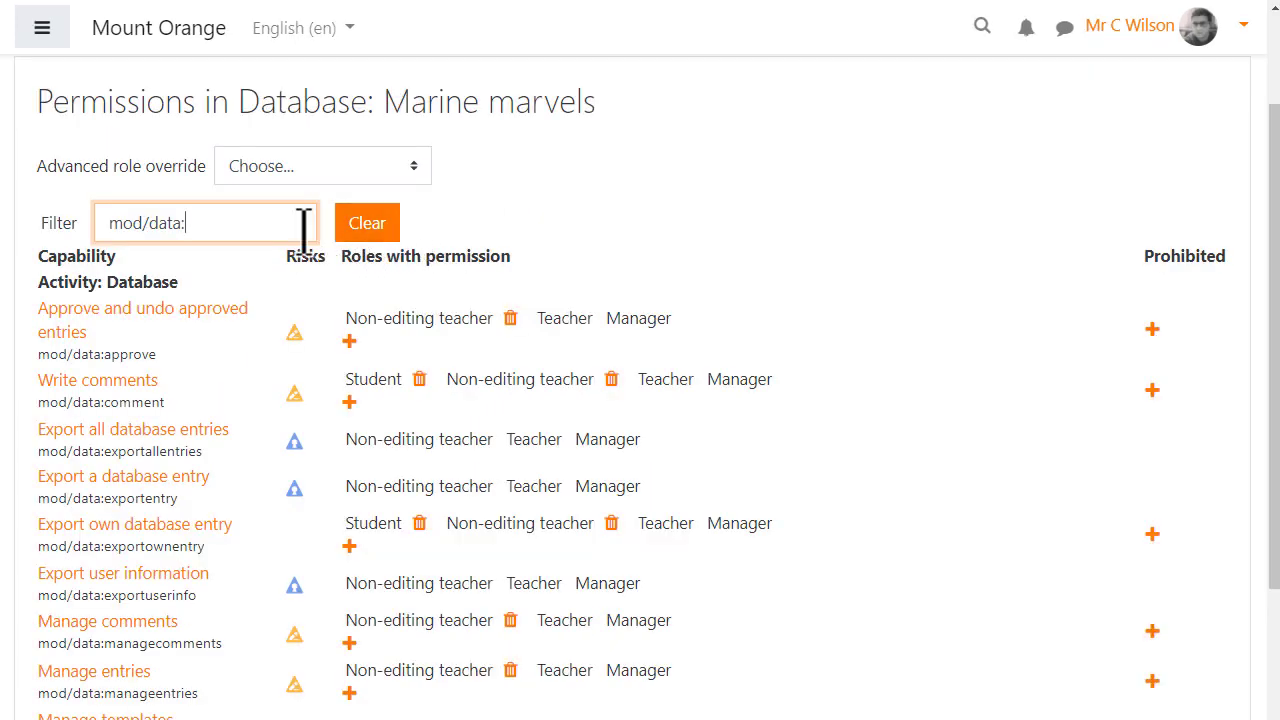
{"action": "type", "text": "rate"}
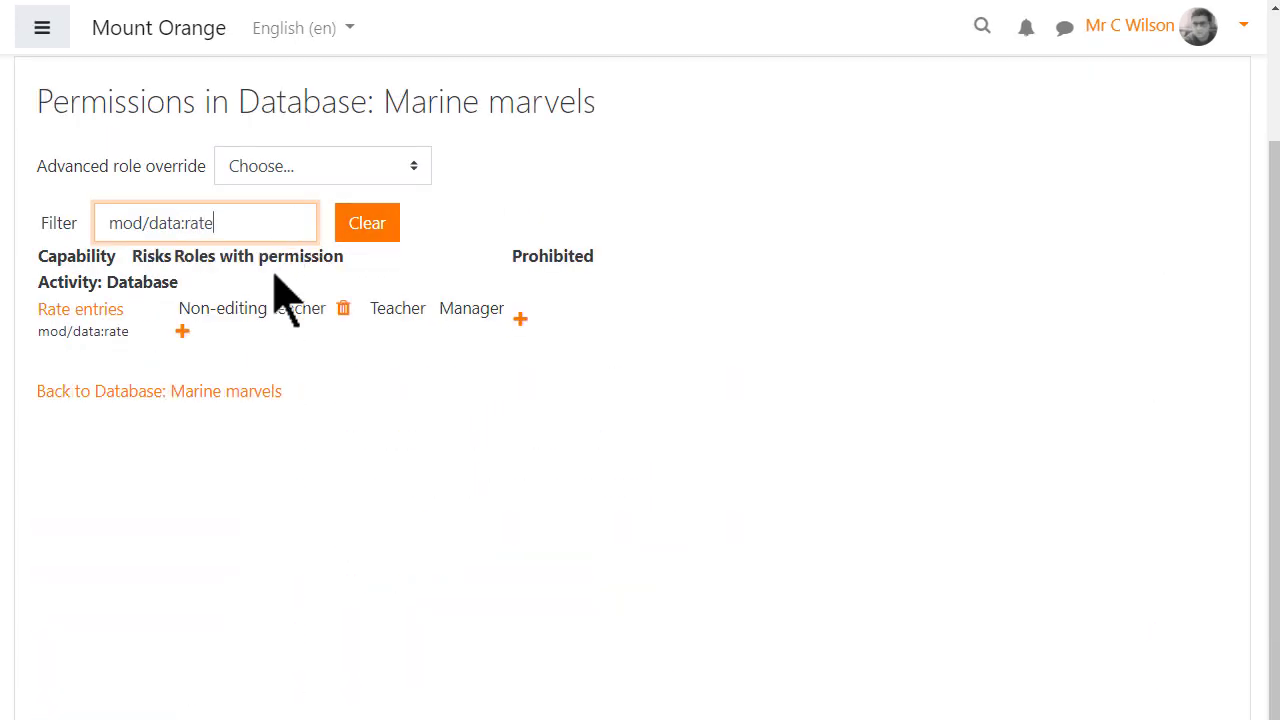
{"action": "left_click", "coordinate": [182, 334]}
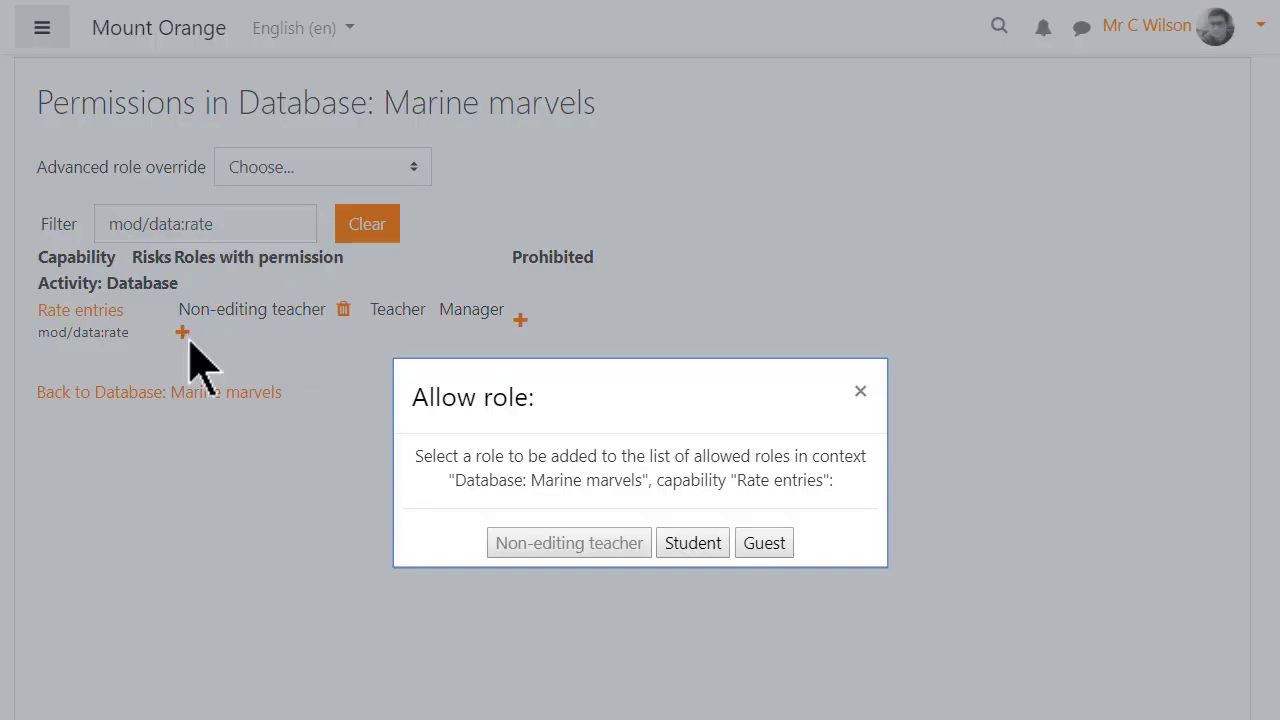
{"action": "left_click", "coordinate": [693, 543]}
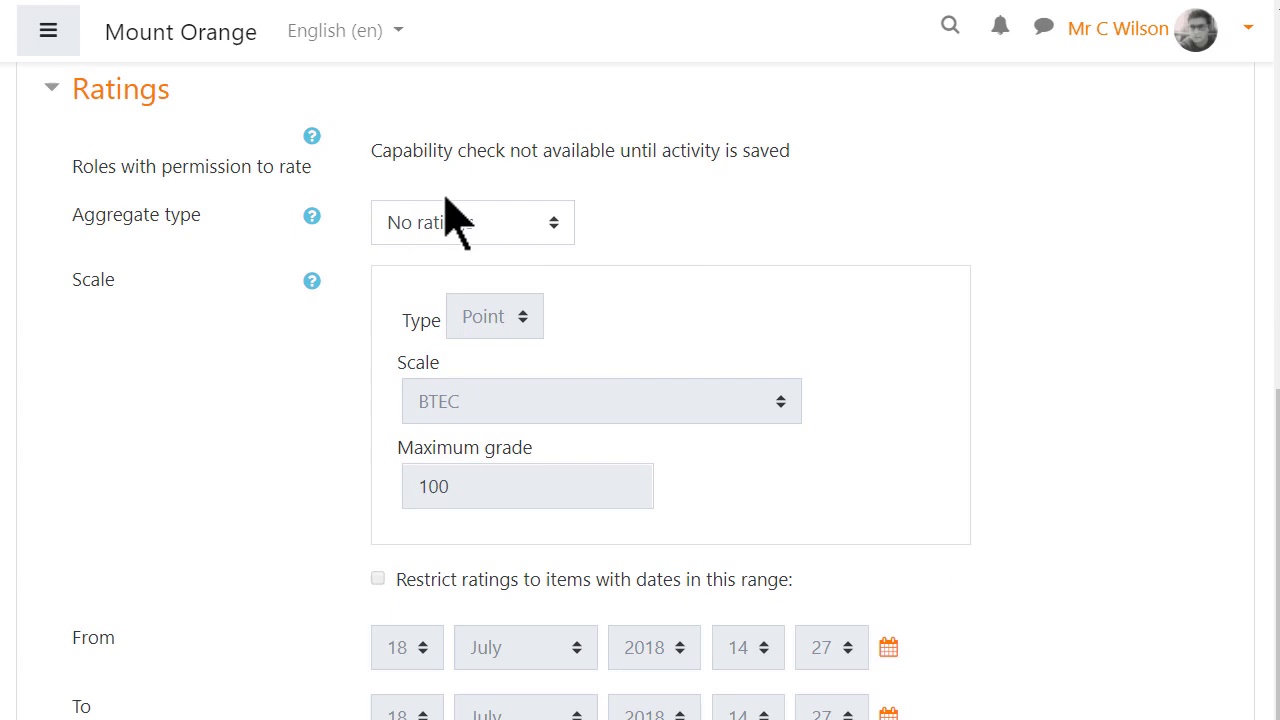
- Close the rating settings, check the activity completion options, and save and display the new database
{"action": "left_click", "coordinate": [109, 95]}
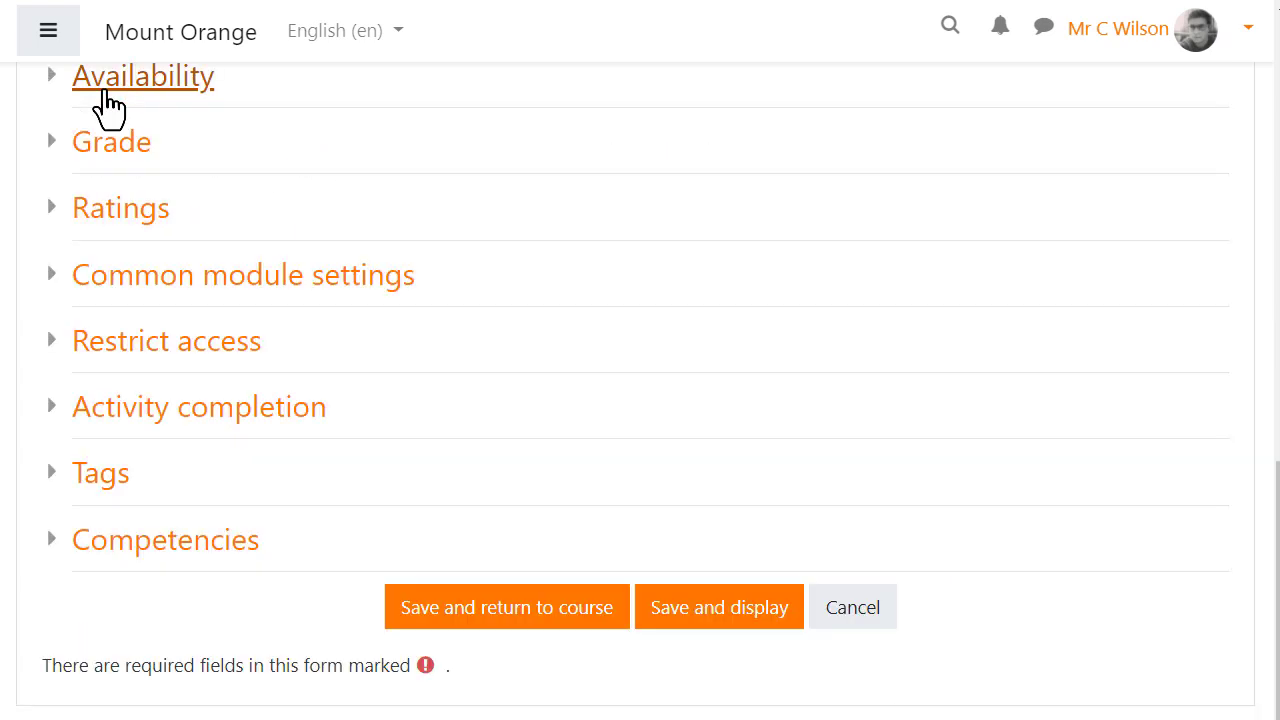
{"action": "left_click", "coordinate": [290, 428]}
{"action": "scroll", "coordinate": [660, 530], "scroll_direction": "down", "scroll_amount": 1}
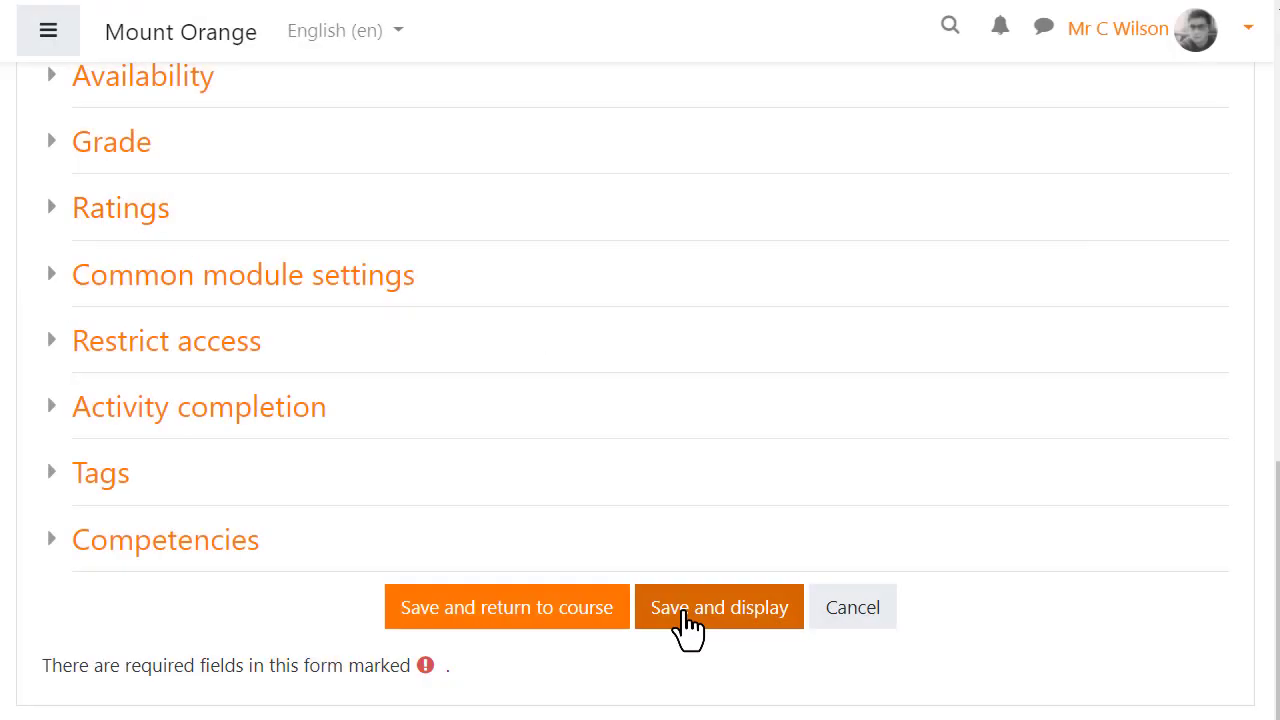
{"action": "left_click", "coordinate": [688, 628]}
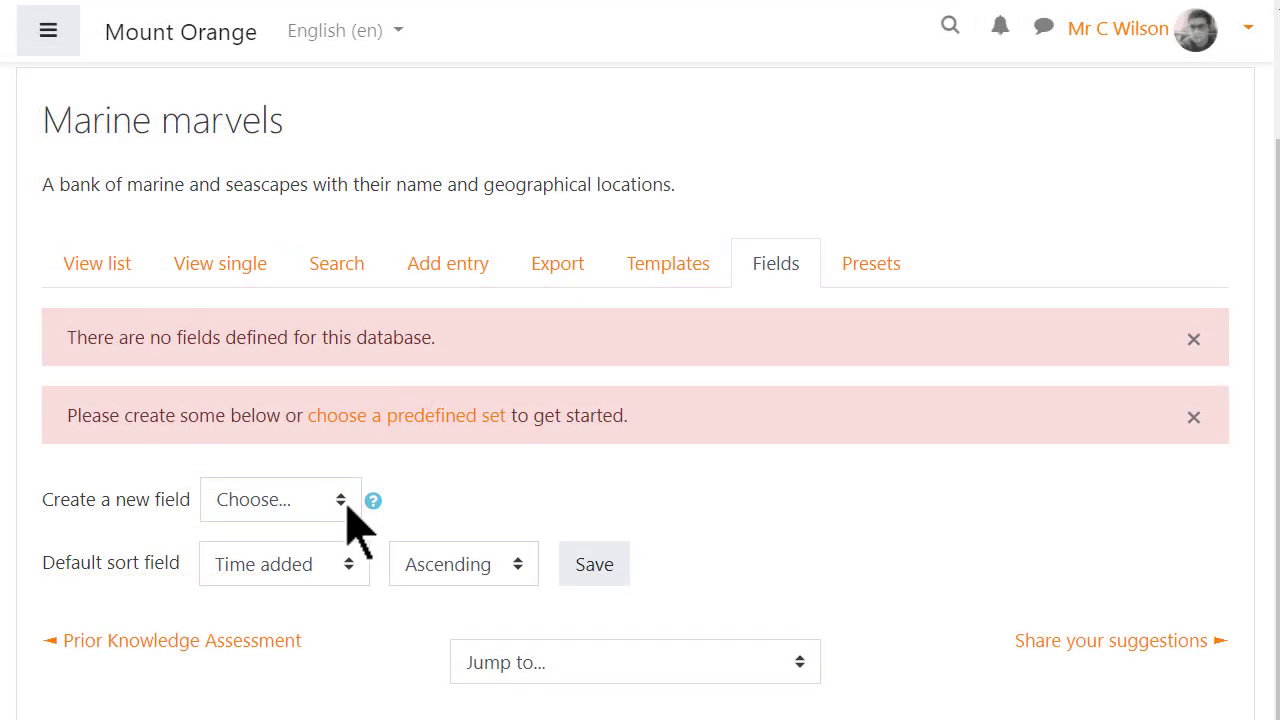
- Add a required text input field called Name to the database
{"action": "left_click", "coordinate": [340, 500]}
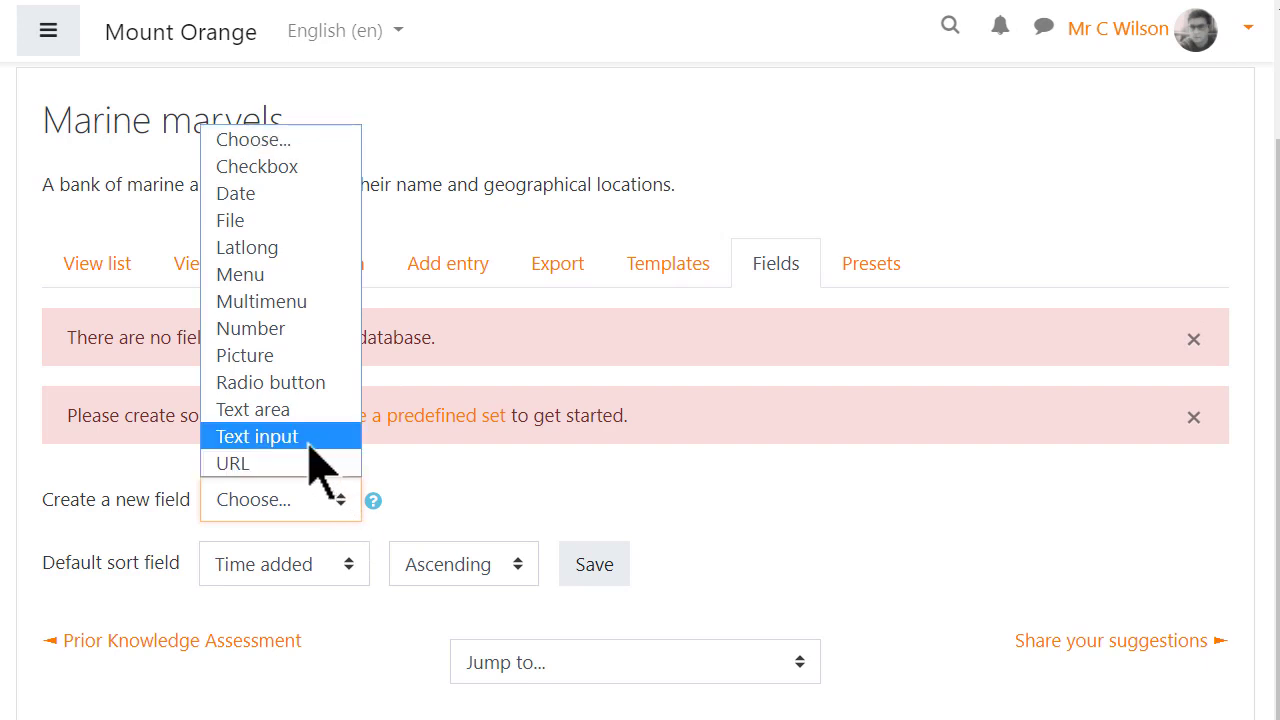
{"action": "left_click", "coordinate": [258, 437]}
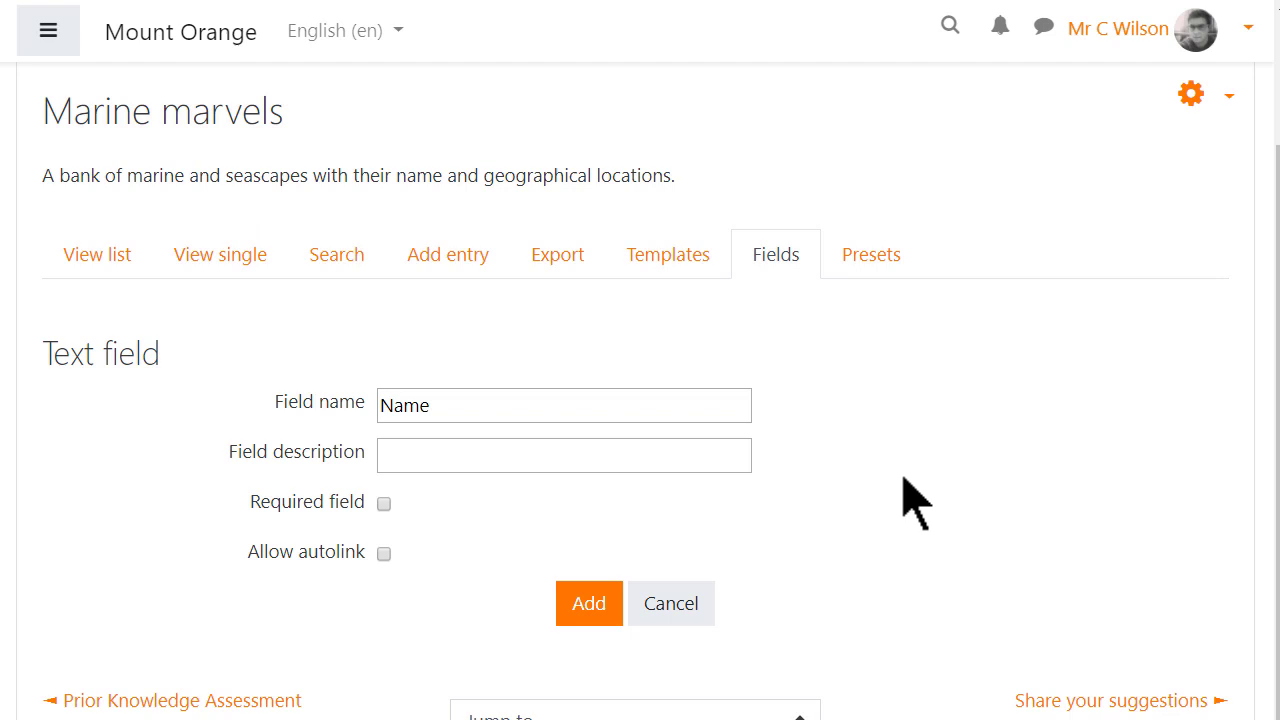
{"action": "left_click", "coordinate": [384, 504]}
{"action": "left_click", "coordinate": [585, 608]}
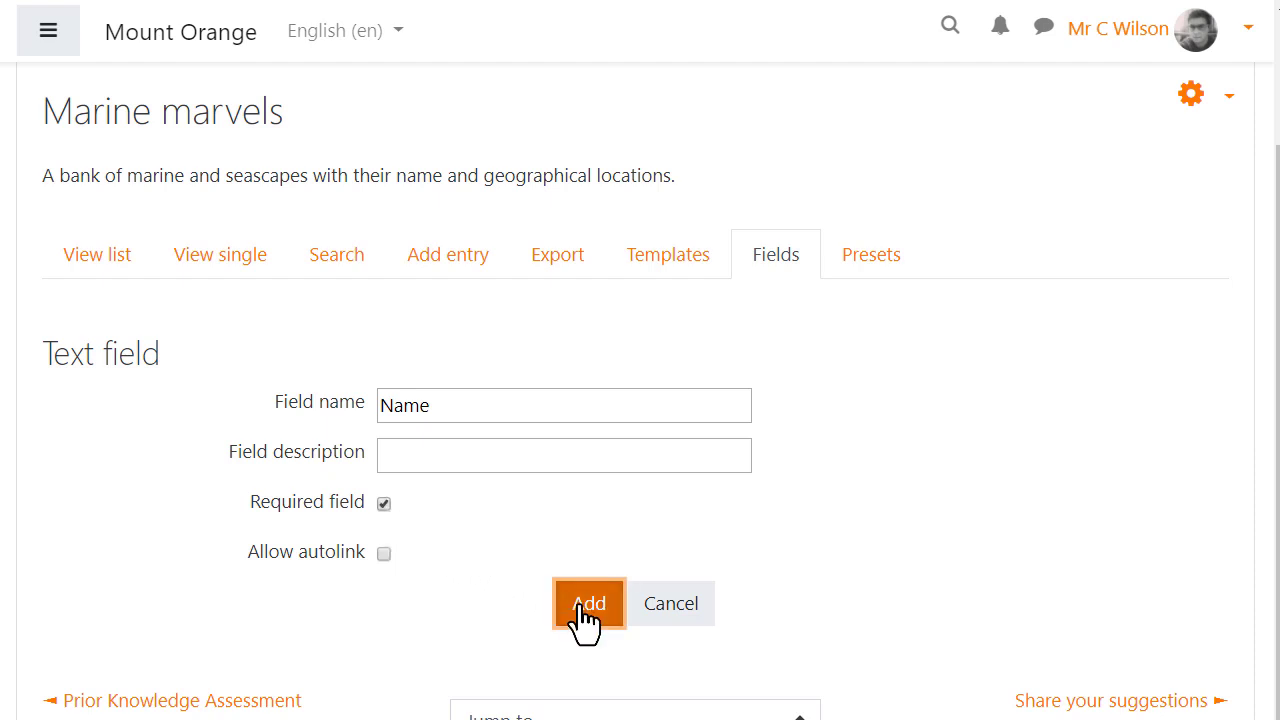
- Add a required picture field called Picture, 600 wide in single view and 400 in list view, with a maximum size of 2MB
{"action": "left_click", "coordinate": [340, 358]}
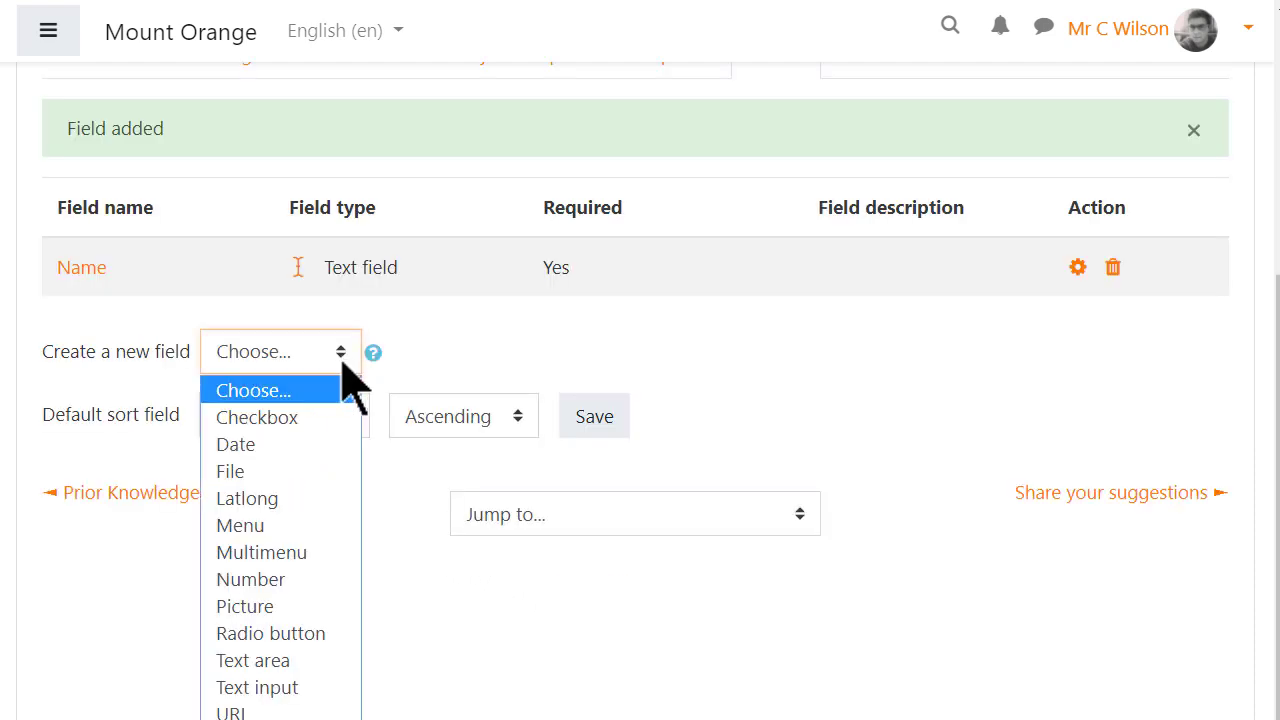
{"action": "left_click", "coordinate": [300, 606]}
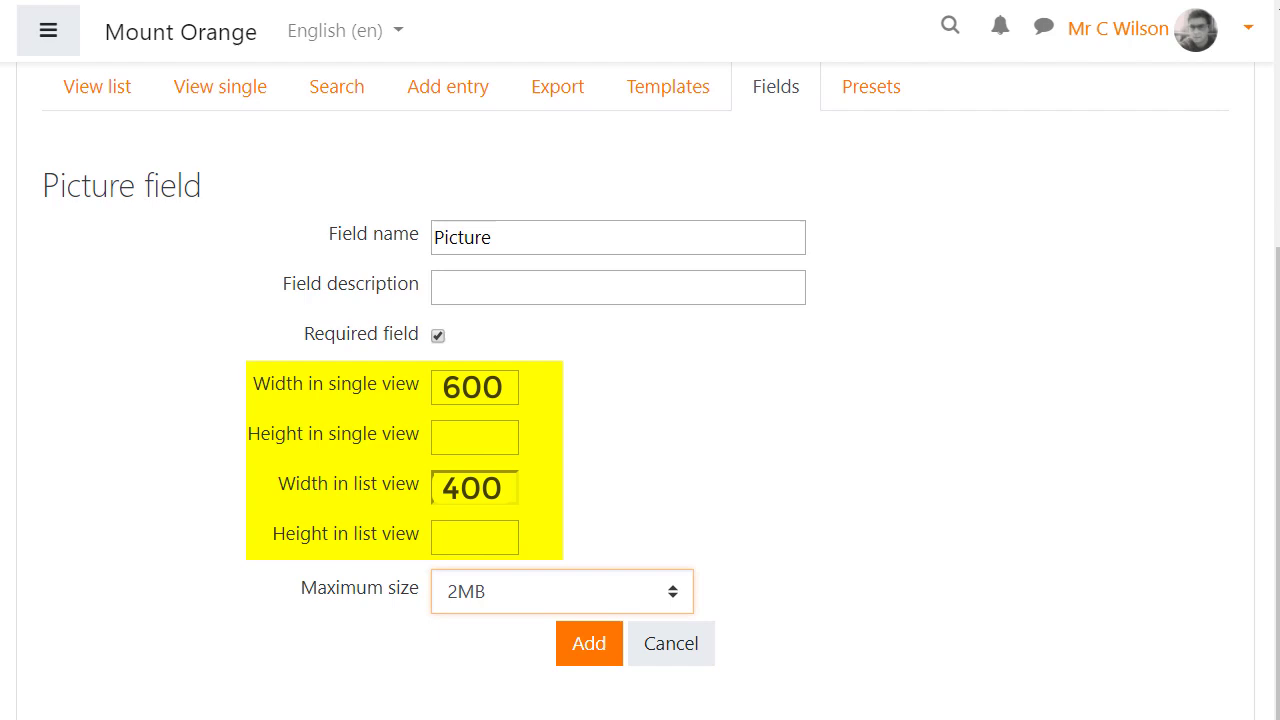
{"action": "left_click", "coordinate": [591, 646]}
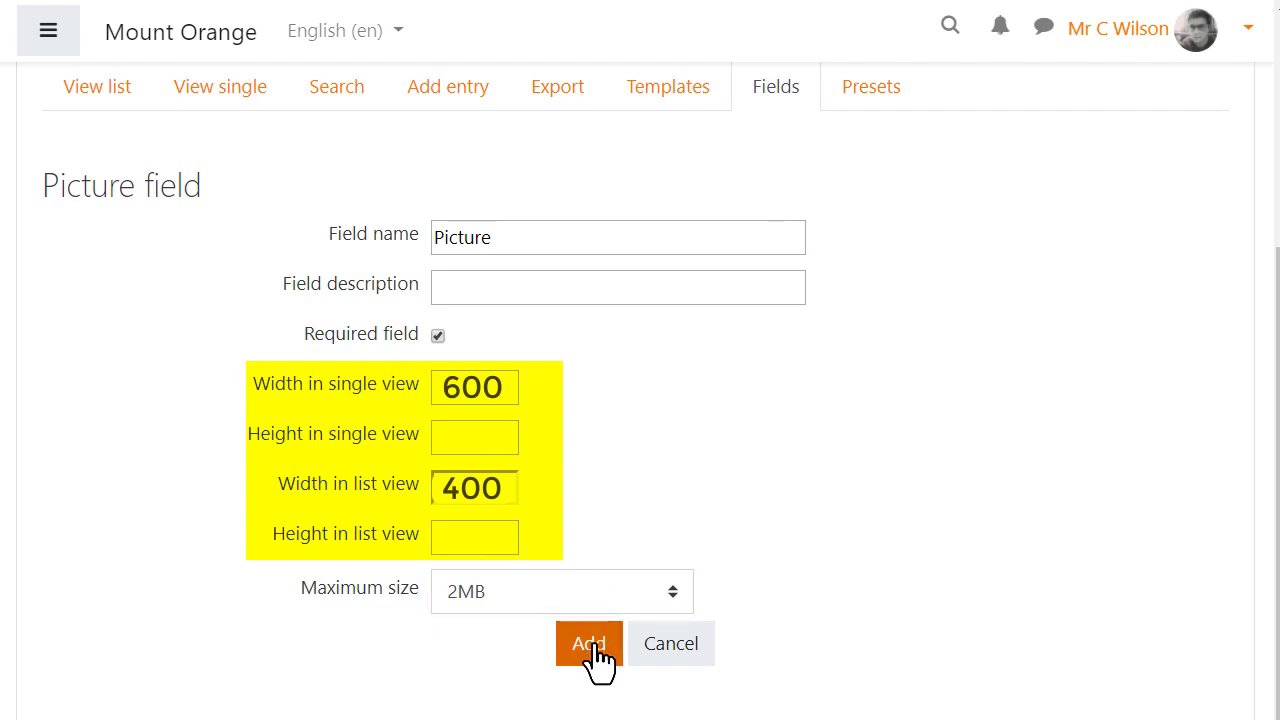
- Add a required latitude/longitude field called Location to the database, with Google Maps as its link-out service
{"action": "left_click", "coordinate": [280, 410]}
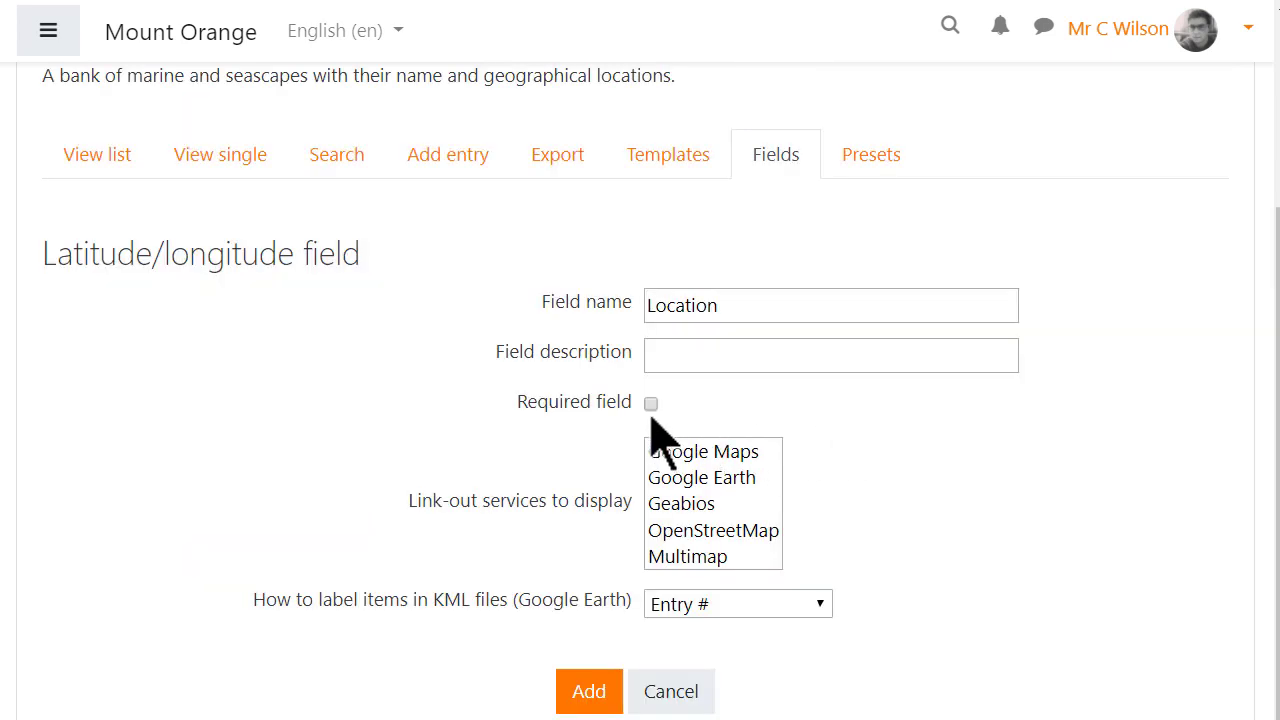
{"action": "left_click", "coordinate": [650, 403]}
{"action": "left_click", "coordinate": [668, 452]}
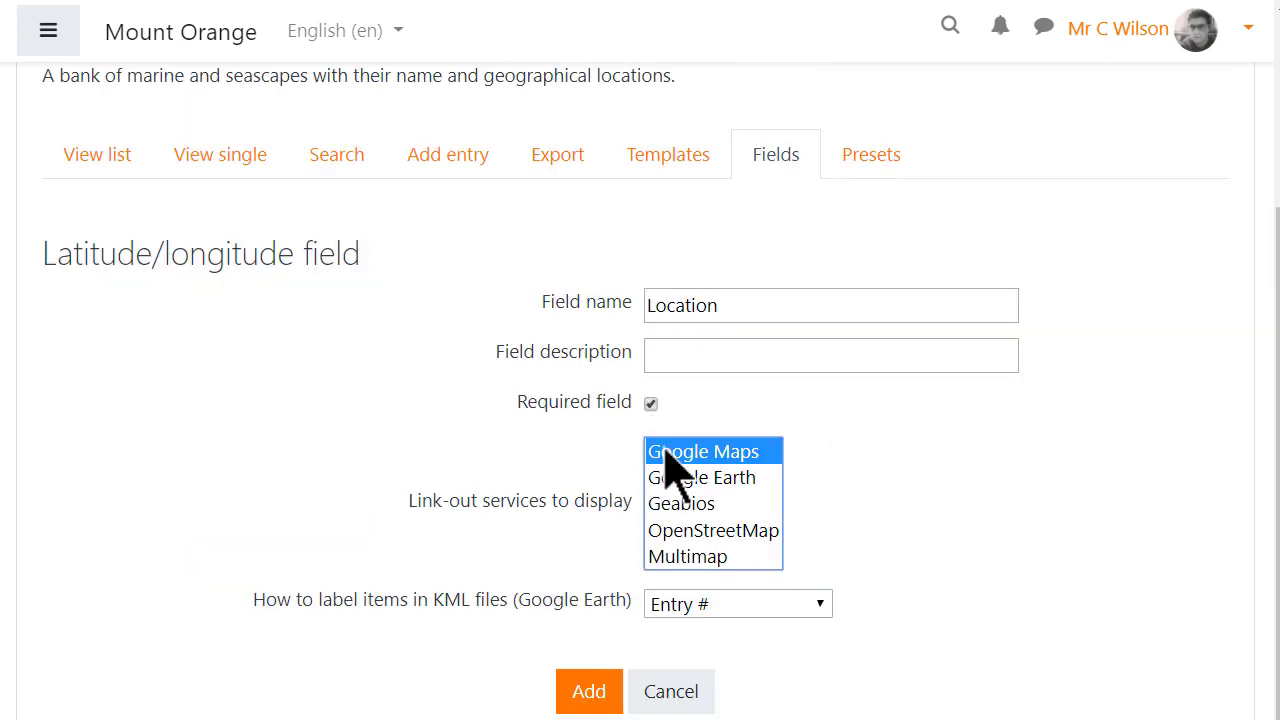
{"action": "left_click", "coordinate": [594, 698]}
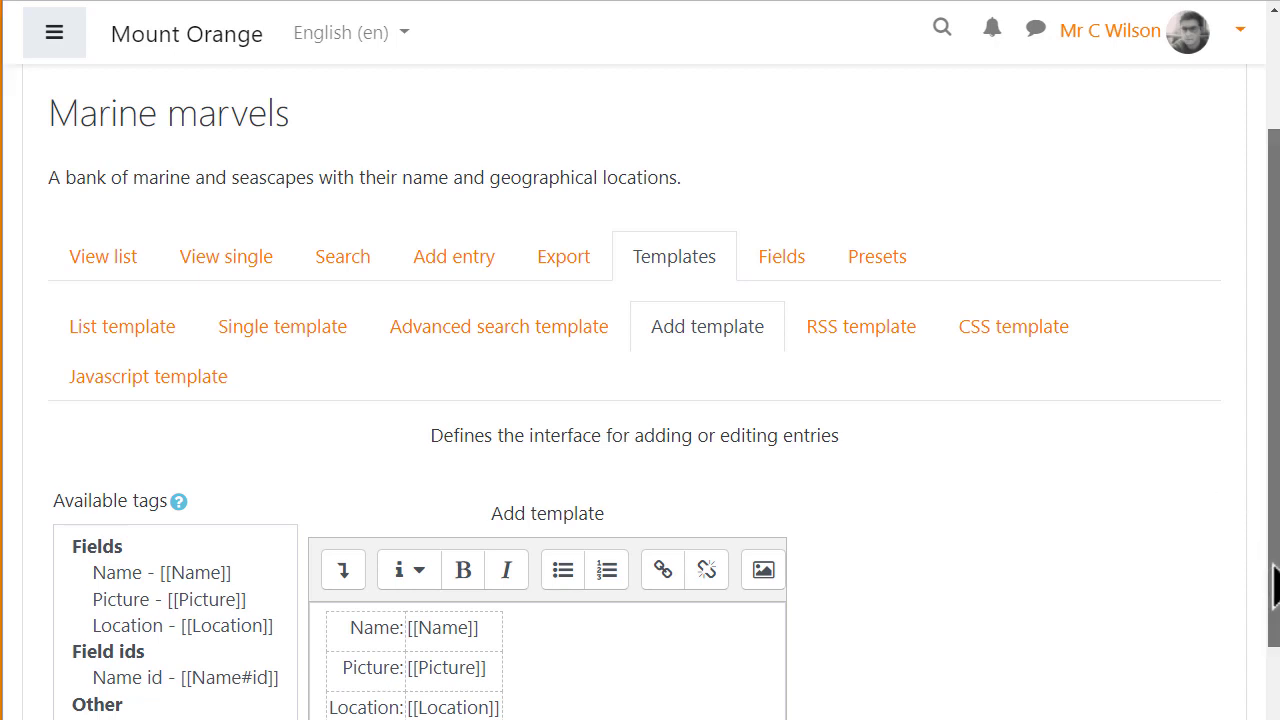
- Review the layout of the name, picture and location tags in the add template and save it
{"action": "left_click_drag", "start_coordinate": [1271, 591], "coordinate": [1268, 719]}
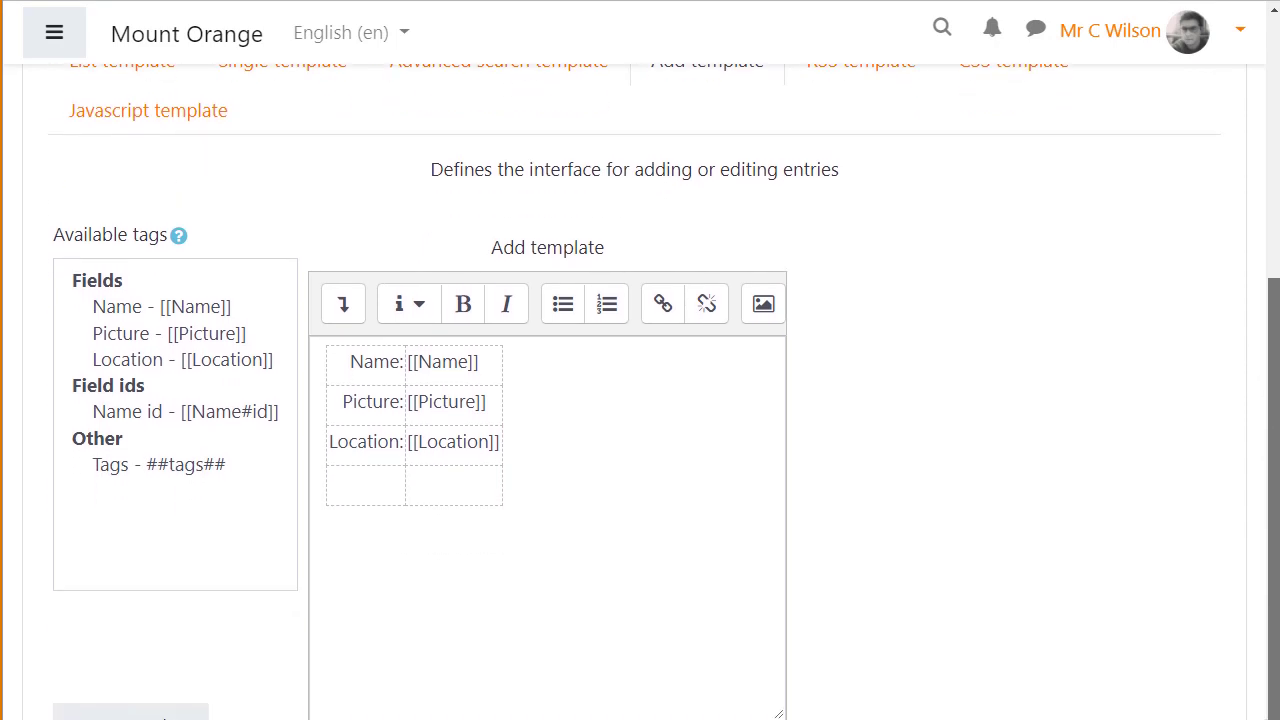
{"action": "scroll", "coordinate": [640, 400], "scroll_direction": "down", "scroll_amount": 3}
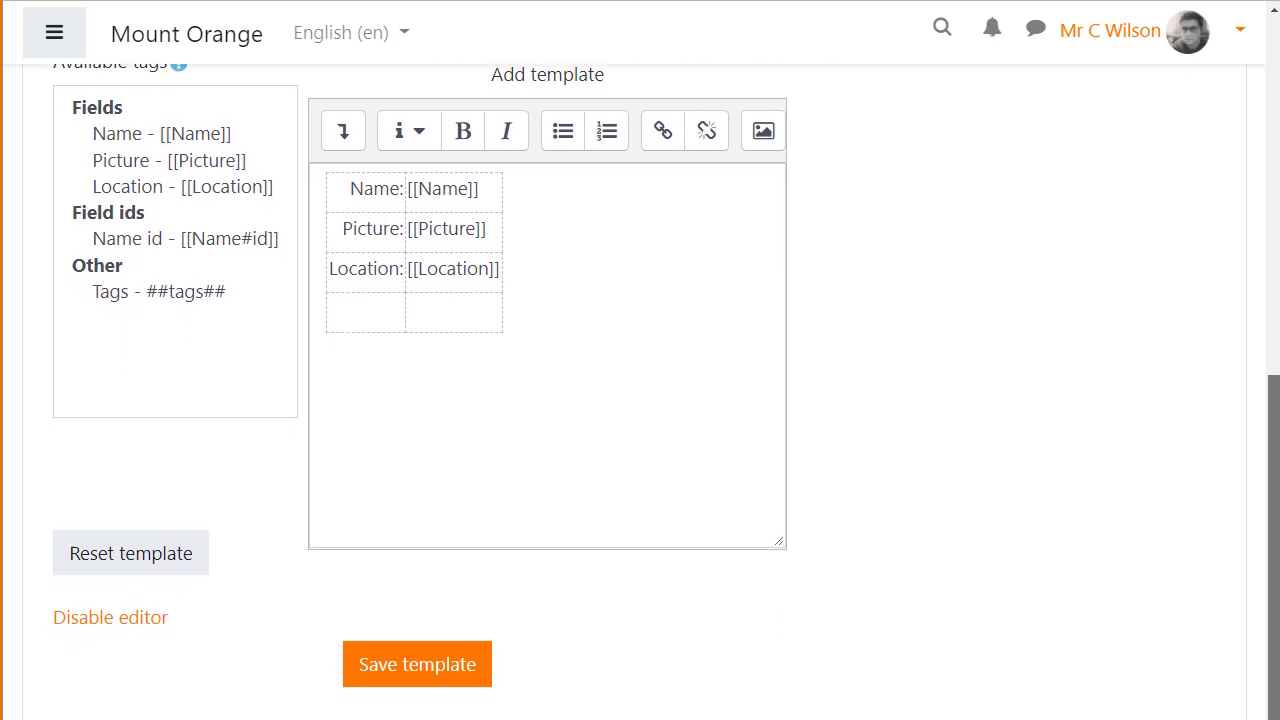
{"action": "left_click", "coordinate": [414, 697]}
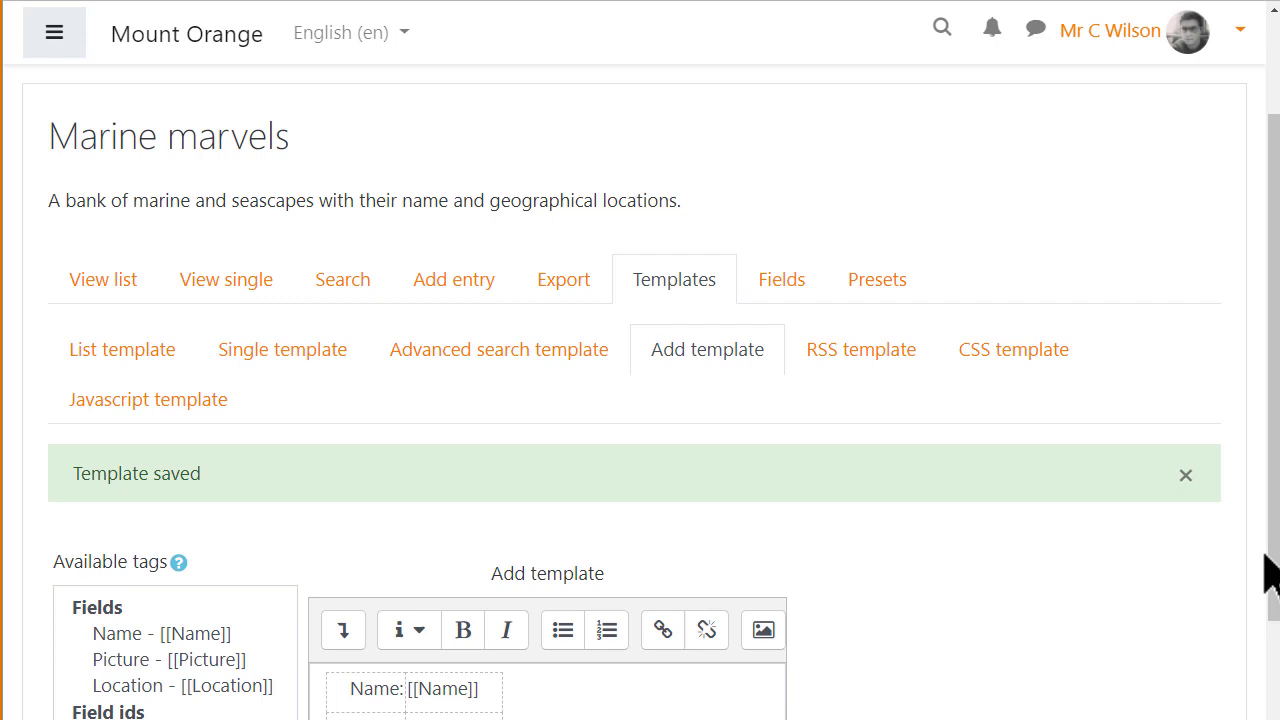
- Open the list template and examine its header and the field tags in the repeated entry
{"action": "left_click", "coordinate": [151, 362]}
{"action": "scroll", "coordinate": [151, 362], "scroll_direction": "down", "scroll_amount": 3}
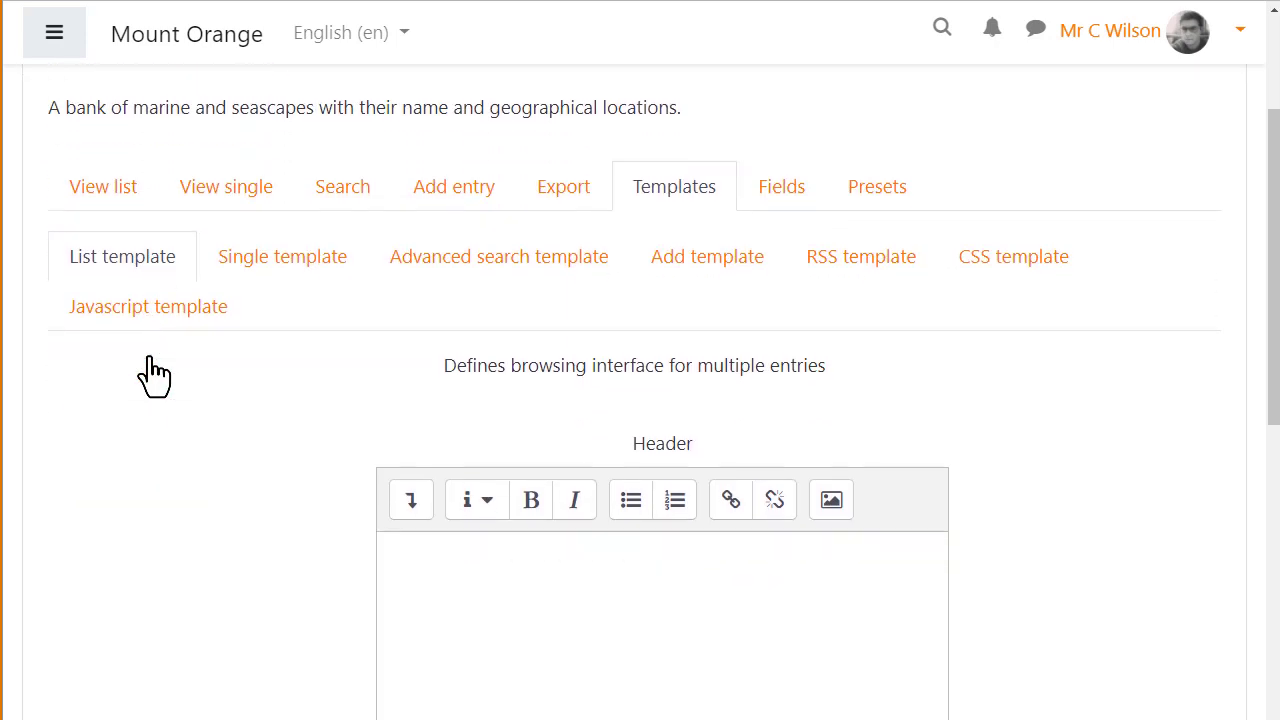
{"action": "scroll", "coordinate": [150, 362], "scroll_direction": "down", "scroll_amount": 5}
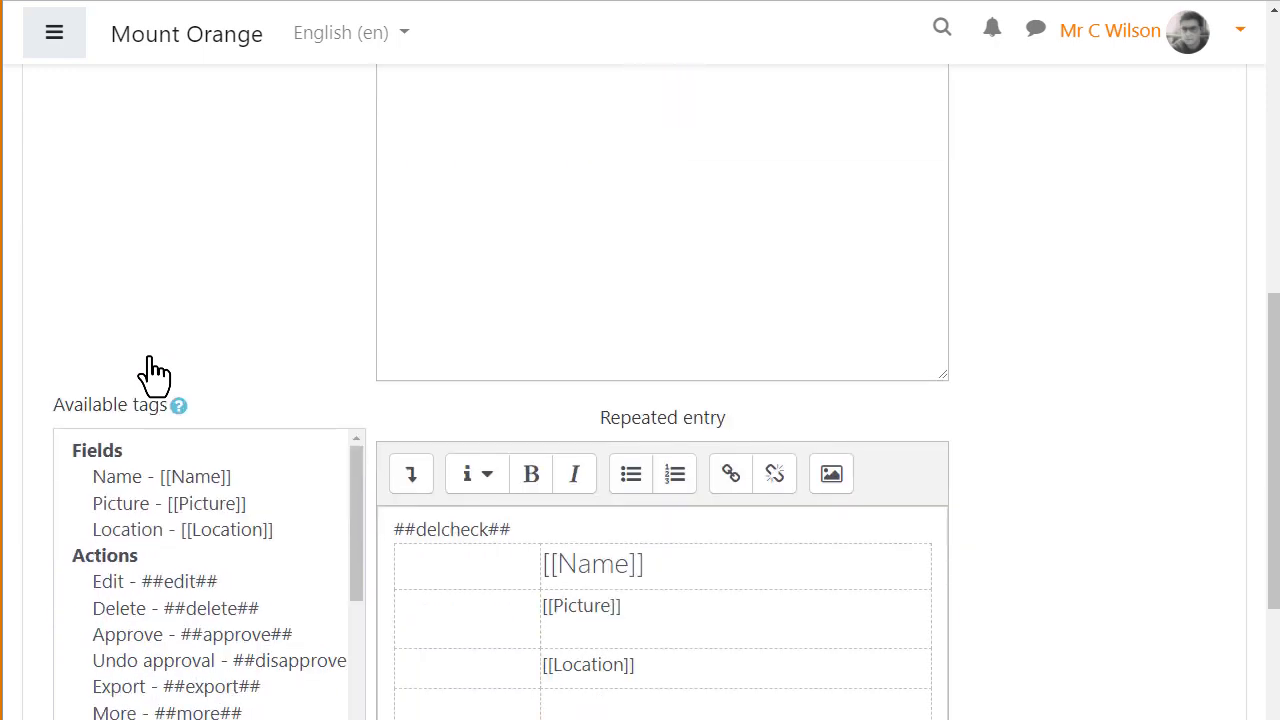
{"action": "scroll", "coordinate": [151, 362], "scroll_direction": "down", "scroll_amount": 6}
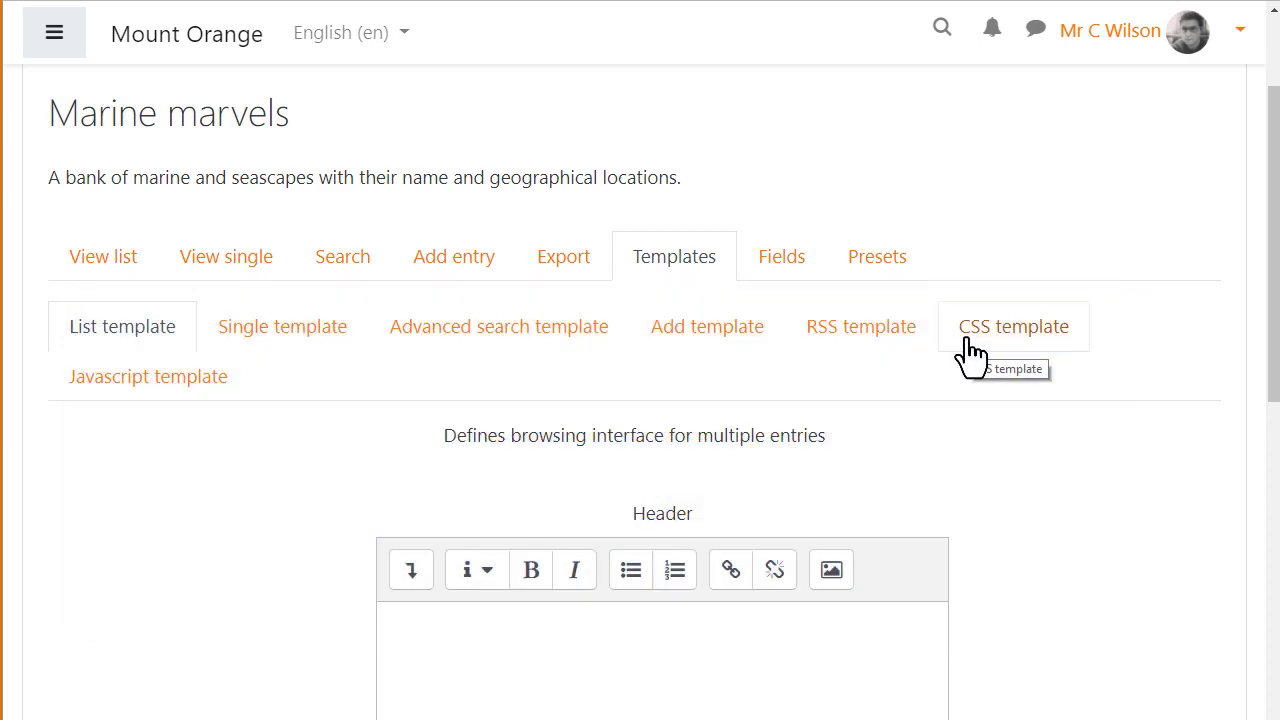
- Format the [[Name]] tag in the single template as a medium heading
{"action": "left_click", "coordinate": [330, 337]}
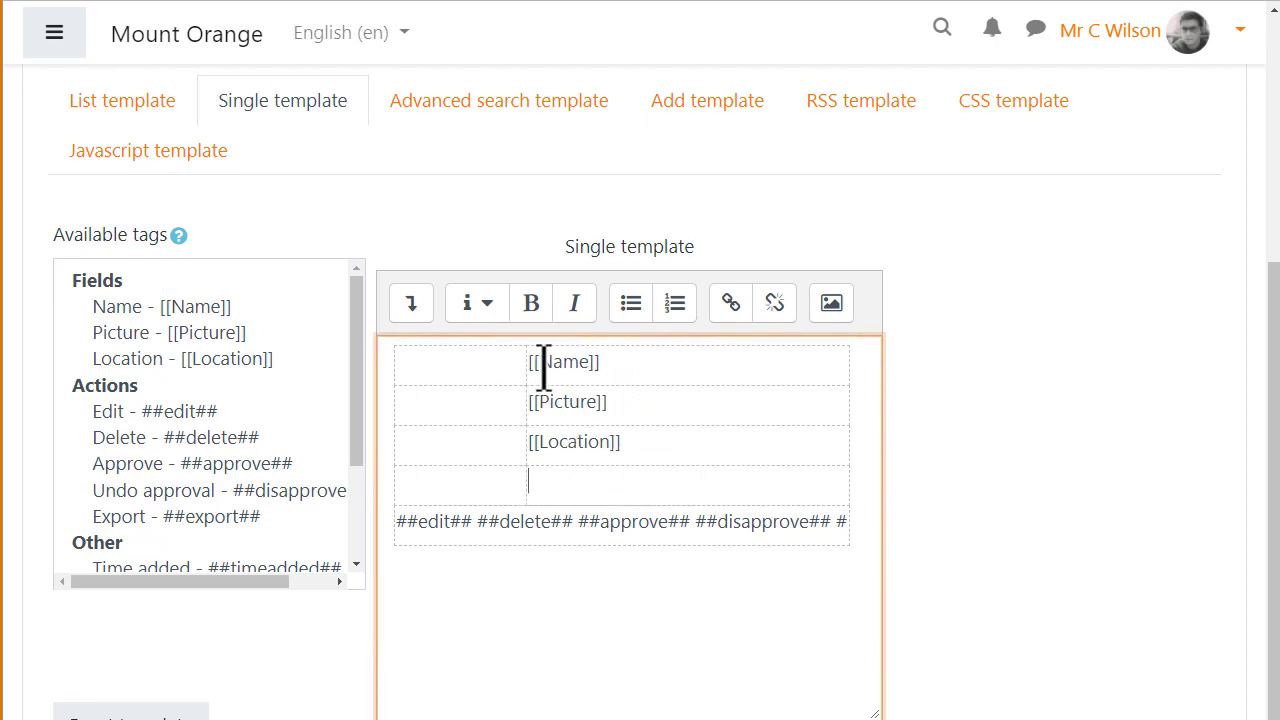
{"action": "left_click_drag", "start_coordinate": [527, 362], "coordinate": [608, 362]}
{"action": "left_click", "coordinate": [495, 308]}
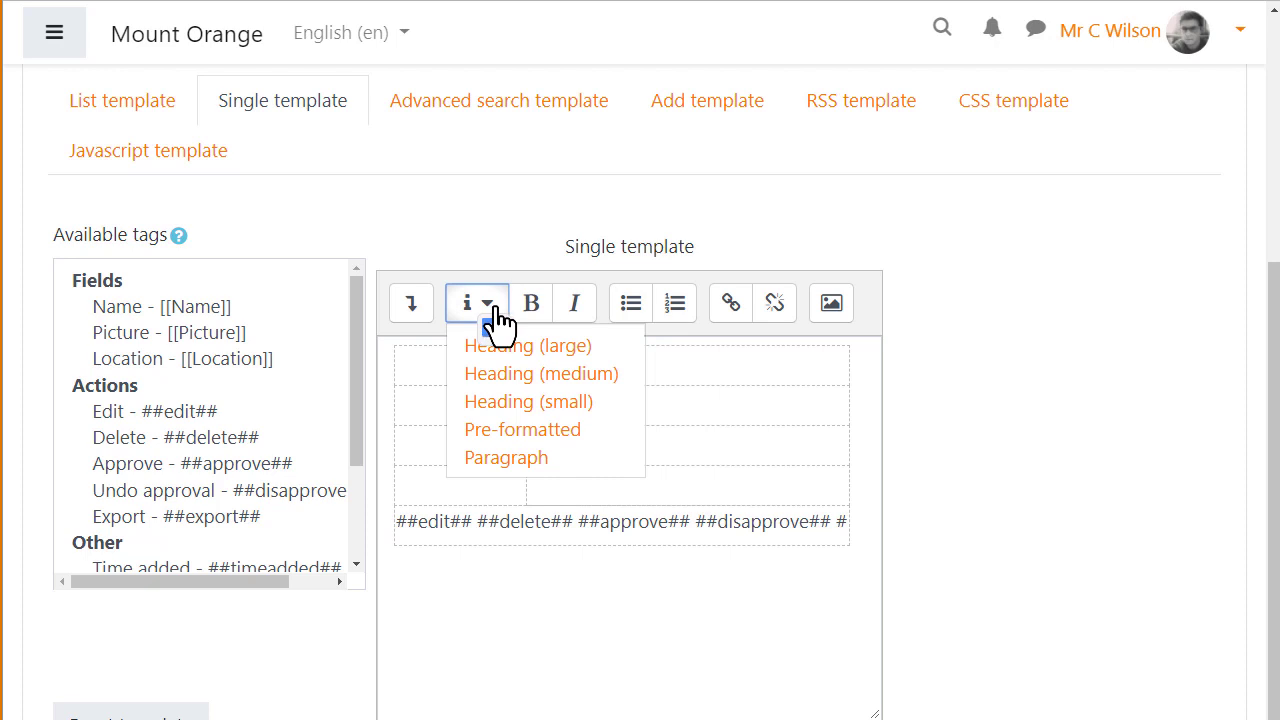
{"action": "left_click", "coordinate": [534, 370]}
- Add a blank line below the [[Name]] tag and another below the [[Location]] tag in the single template
{"action": "left_click", "coordinate": [641, 368]}
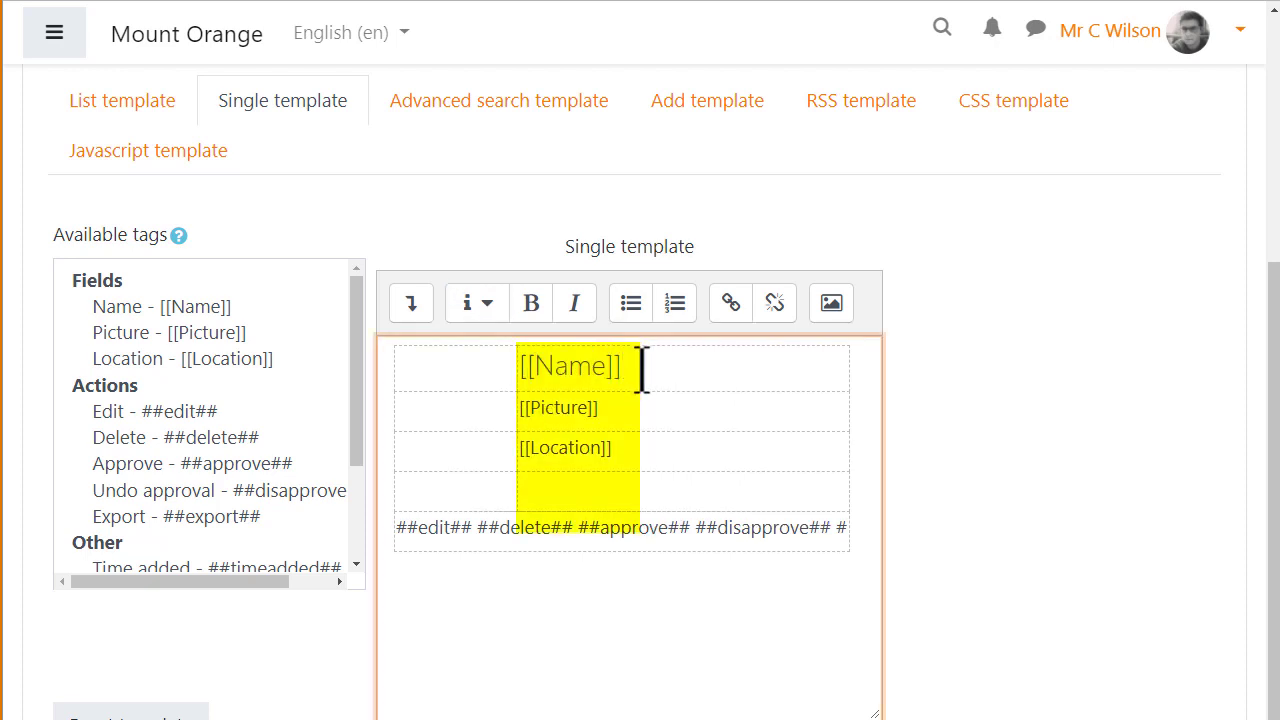
{"action": "key", "text": "Return"}
{"action": "left_click", "coordinate": [643, 496]}
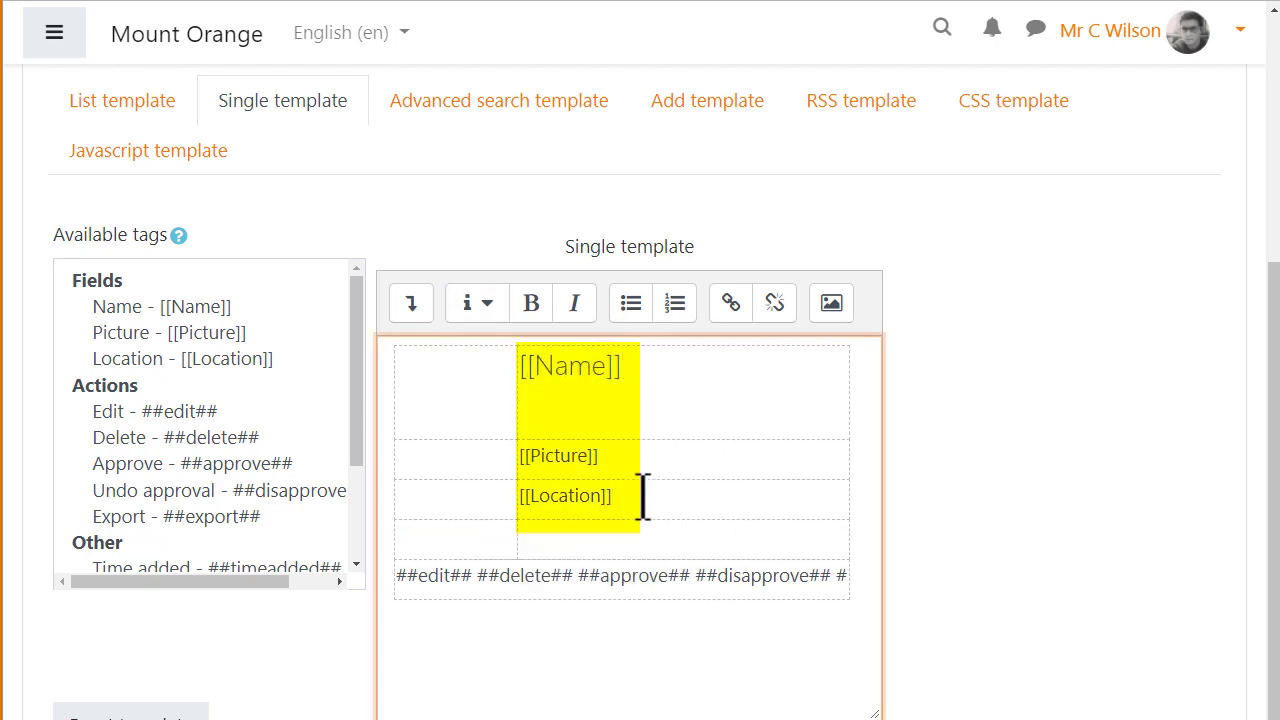
{"action": "key", "text": "Return"}
- Enter "Added by" in the empty row above the action tags and insert the ##user## and ##timeadded## tags after it
{"action": "scroll", "coordinate": [632, 355], "scroll_direction": "down", "scroll_amount": 2}
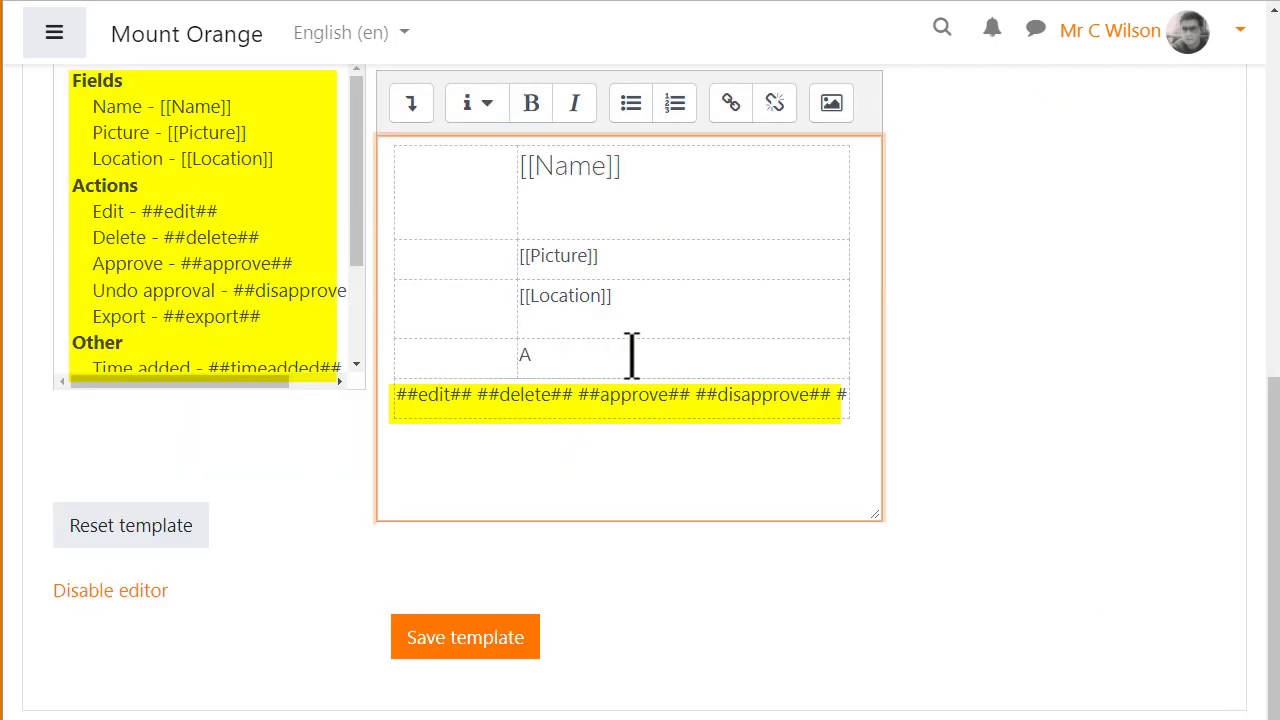
{"action": "type", "text": "Added by"}
{"action": "left_click_drag", "start_coordinate": [357, 246], "coordinate": [346, 314]}
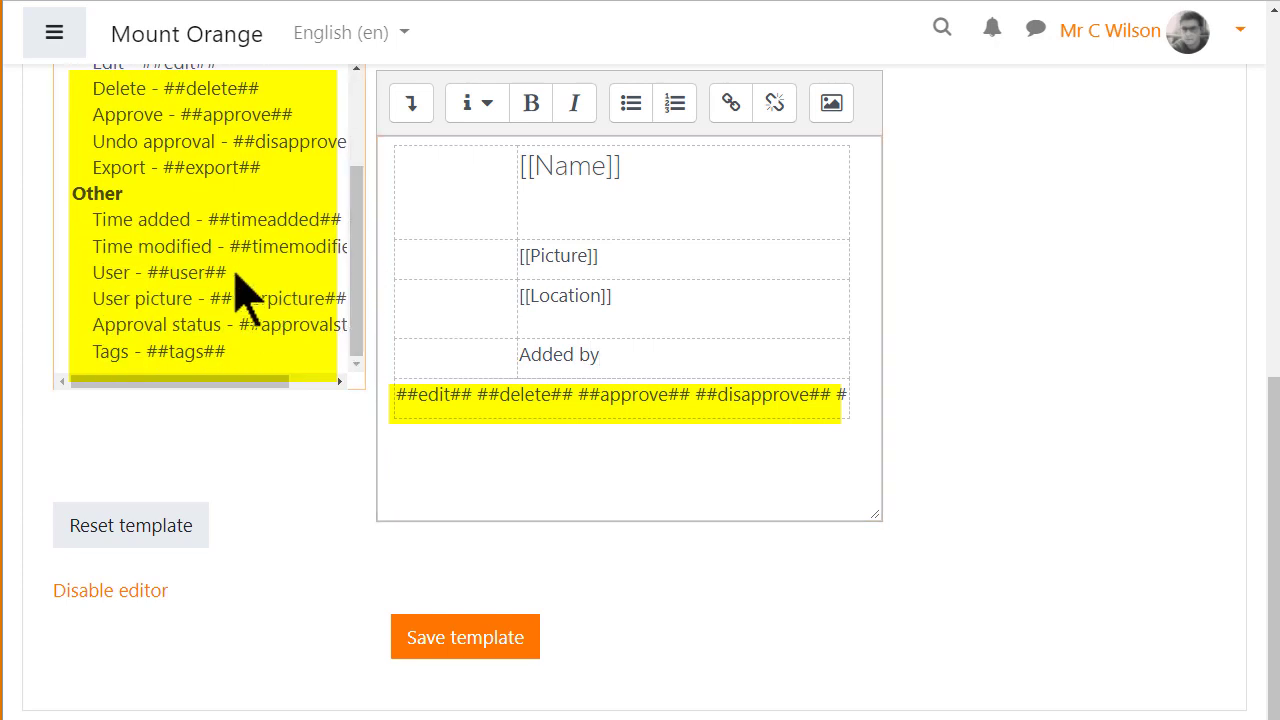
{"action": "left_click", "coordinate": [238, 273]}
{"action": "left_click", "coordinate": [680, 357]}
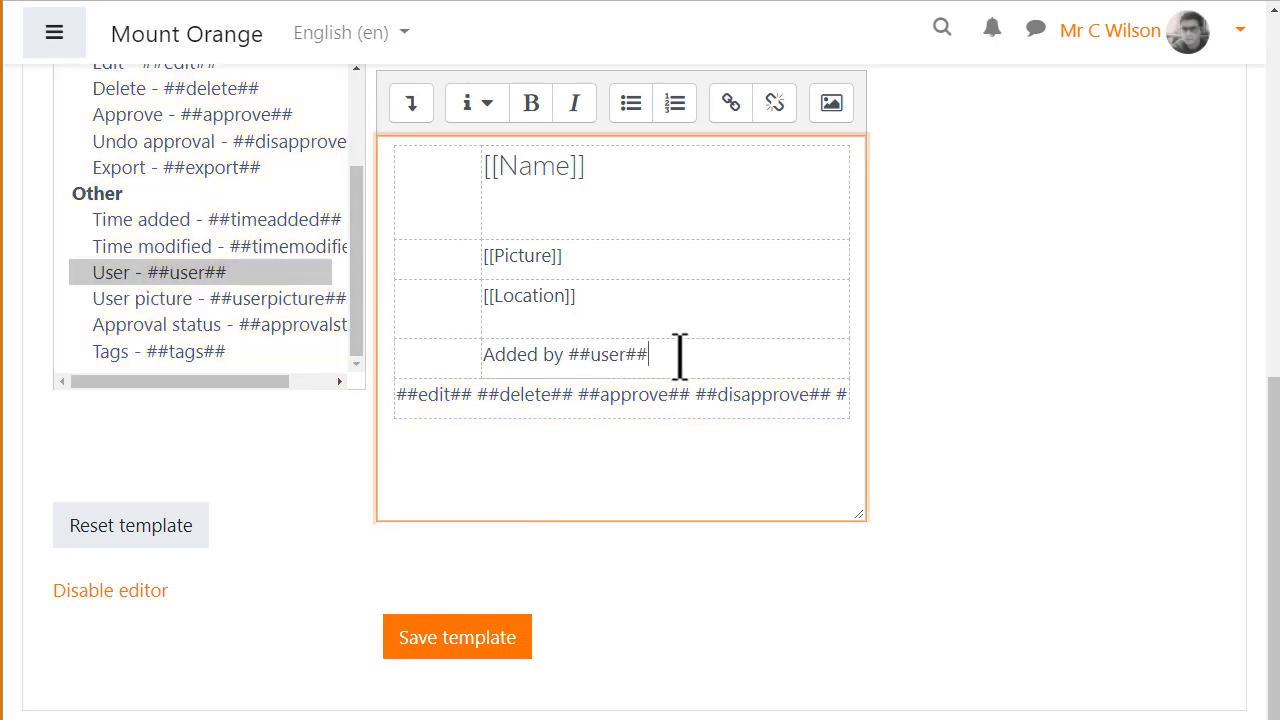
{"action": "left_click", "coordinate": [292, 222]}
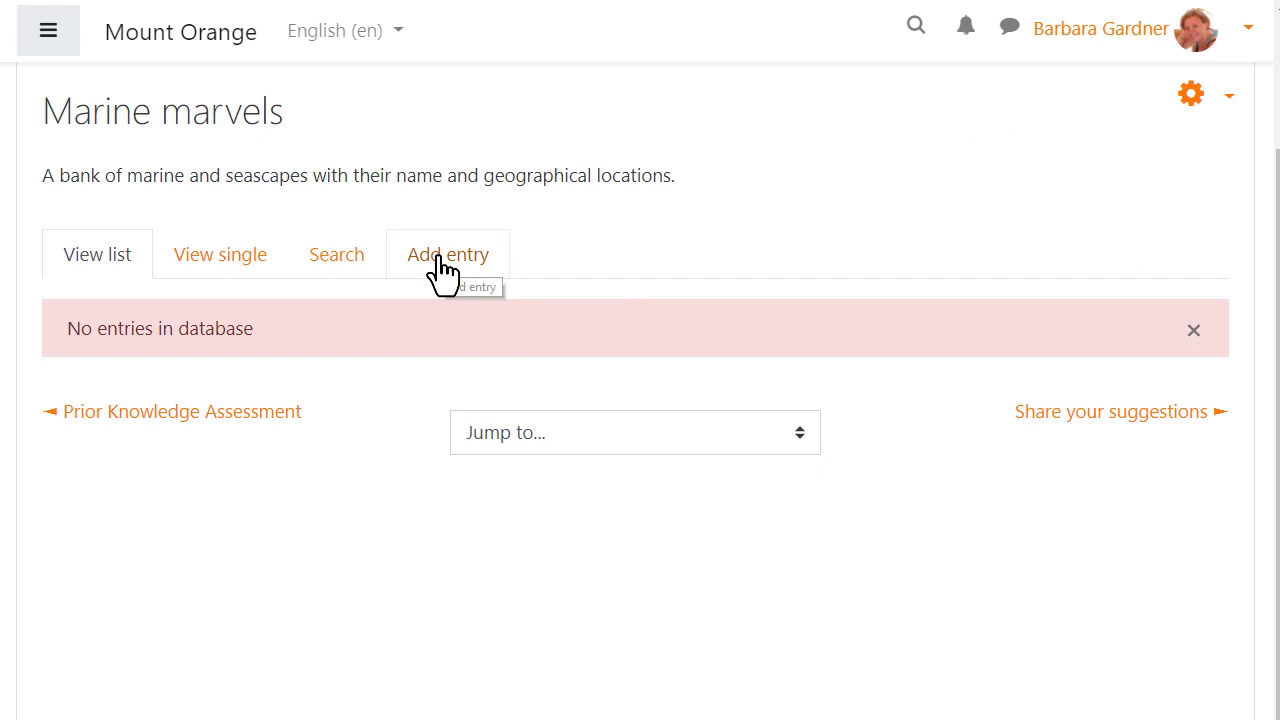
- As the student, add and save the entry James Bond Island with its picture, alternative text JB Island, latitude 8.274591 and longitude 98.501151
{"action": "left_click", "coordinate": [438, 258]}
{"action": "type", "text": "James Bond Is"}
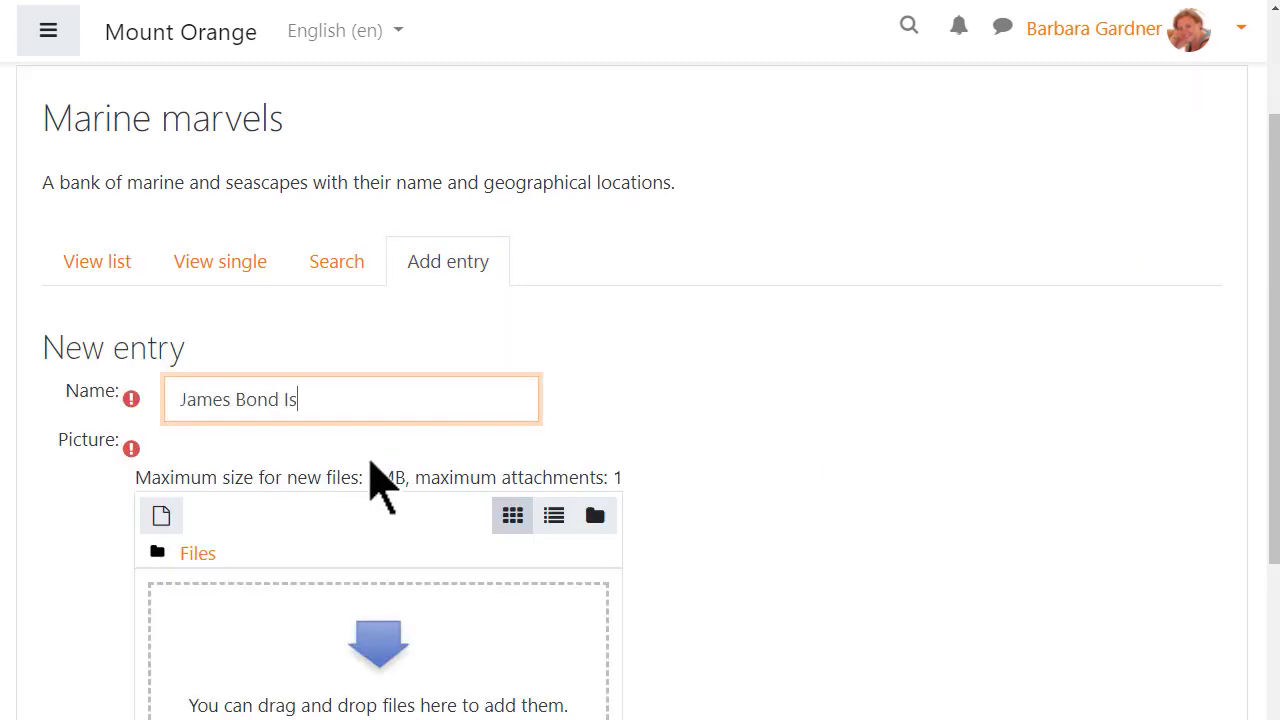
{"action": "type", "text": "land"}
{"action": "left_click", "coordinate": [158, 518]}
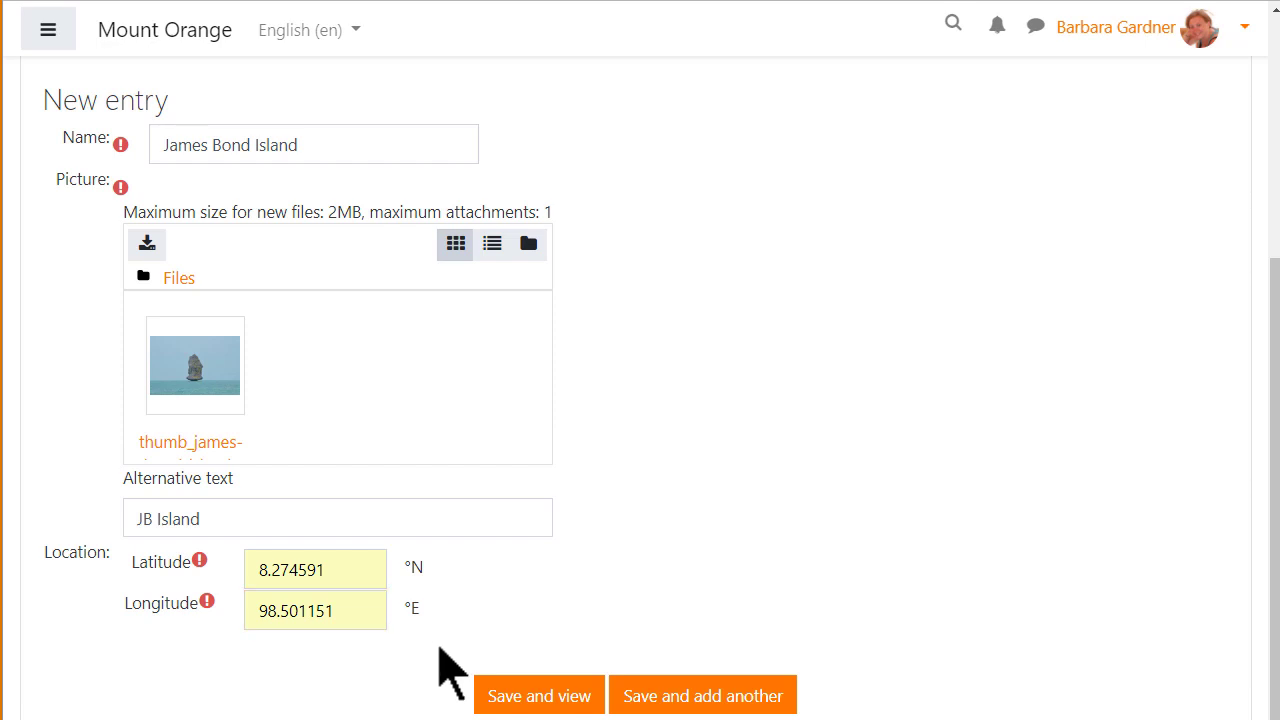
{"action": "left_click", "coordinate": [518, 700]}
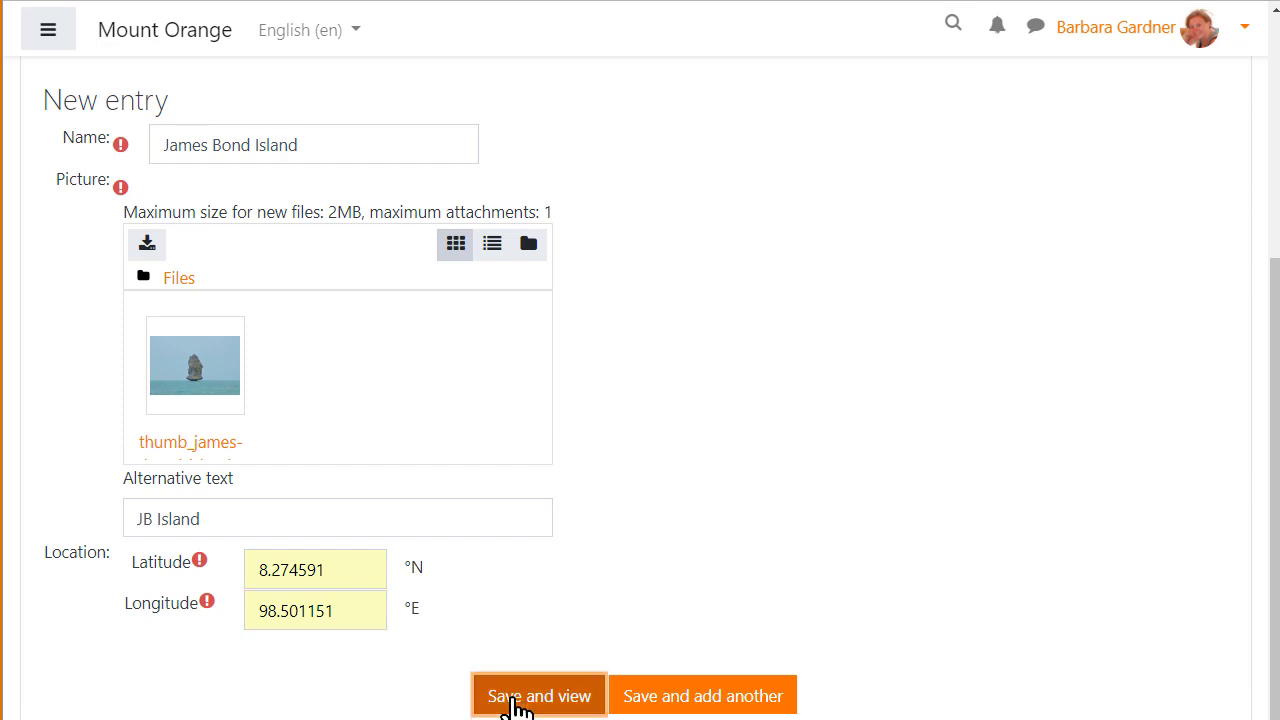